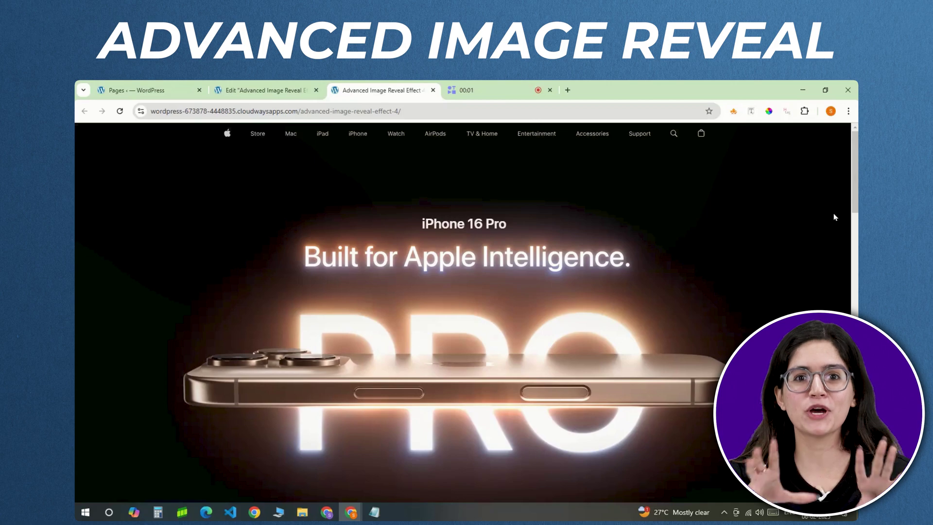
# Scroll the live page to watch the phone reveal between 'Ultra' and 'Marine'
pyautogui.scroll(-5, 835, 217)
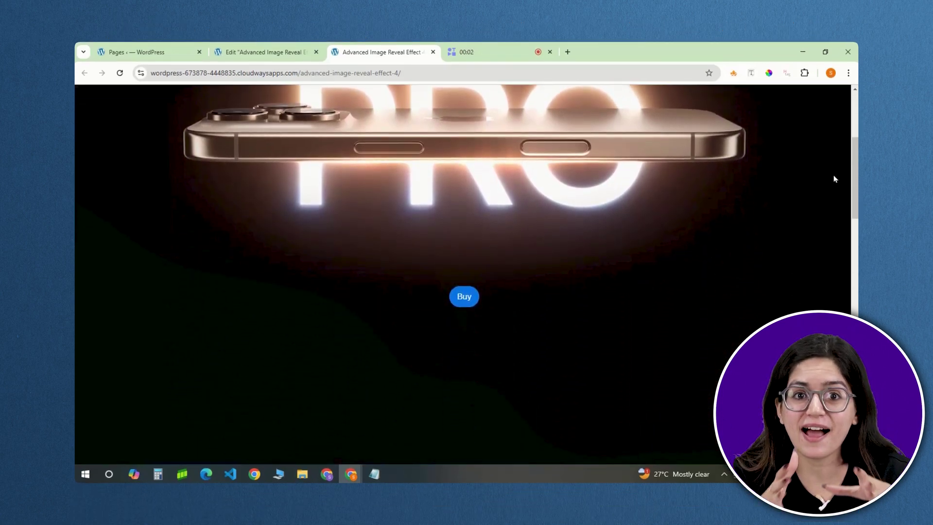
pyautogui.scroll(-2, 835, 179)
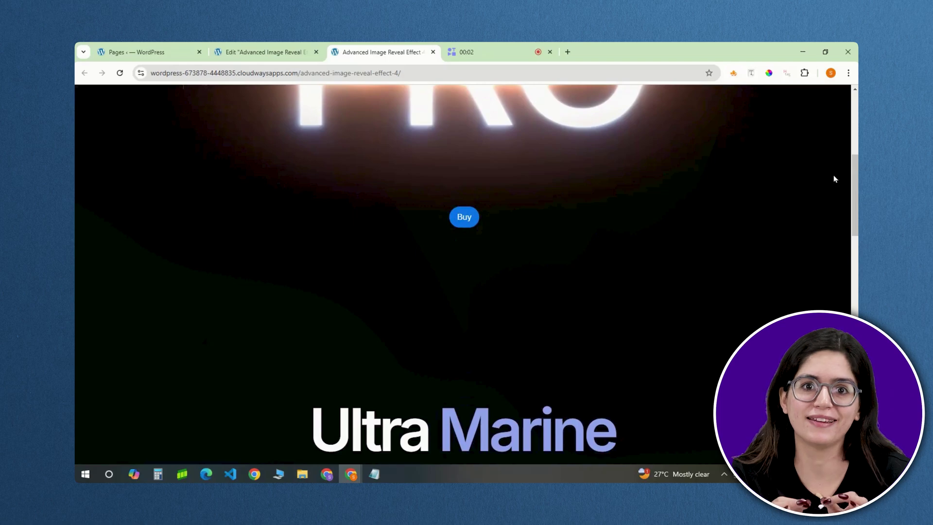
pyautogui.scroll(-4, 834, 176)
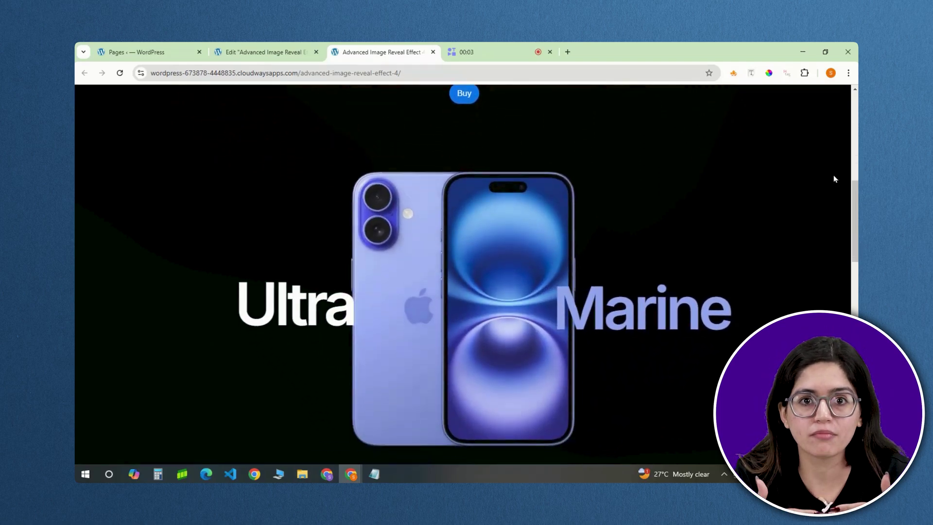
pyautogui.scroll(3, 834, 179)
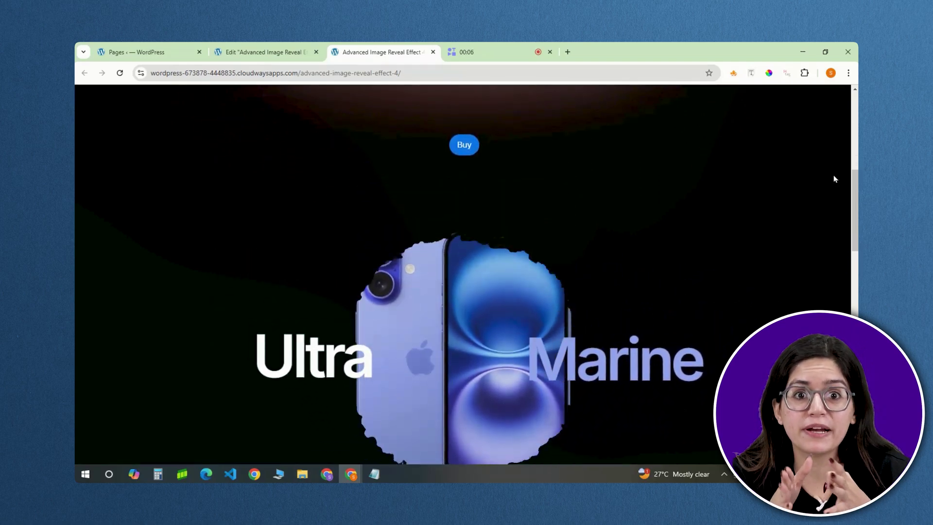
pyautogui.scroll(1, 834, 179)
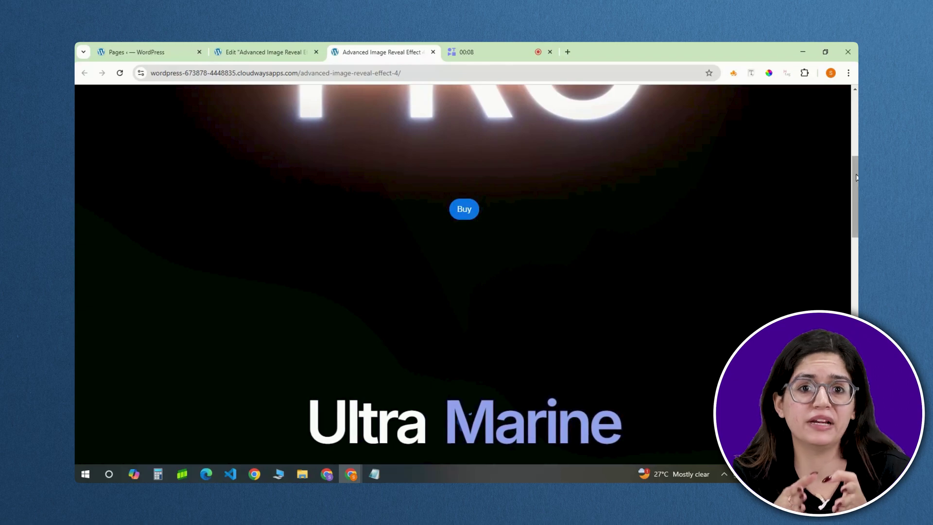
pyautogui.moveTo(856, 178); pyautogui.dragTo(856, 213)
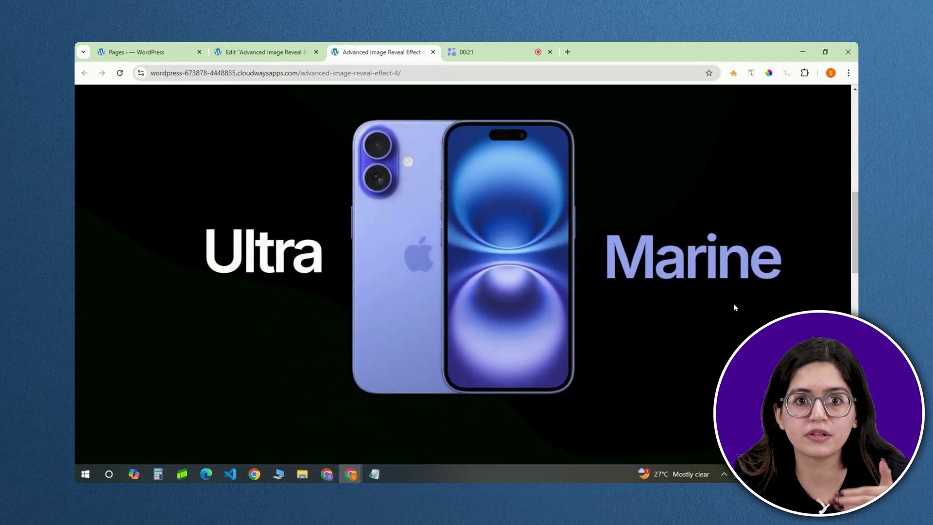
pyautogui.scroll(1, 733, 308)
pyautogui.scroll(3, 737, 309)
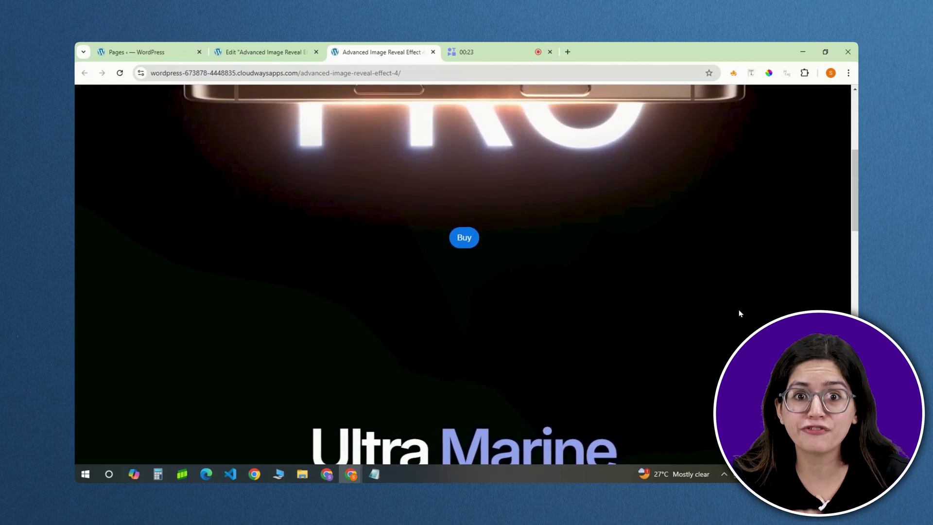
# Scroll further to watch the portrait photo expand between 'Shot on' and 'iPhone'
pyautogui.scroll(-3, 740, 313)
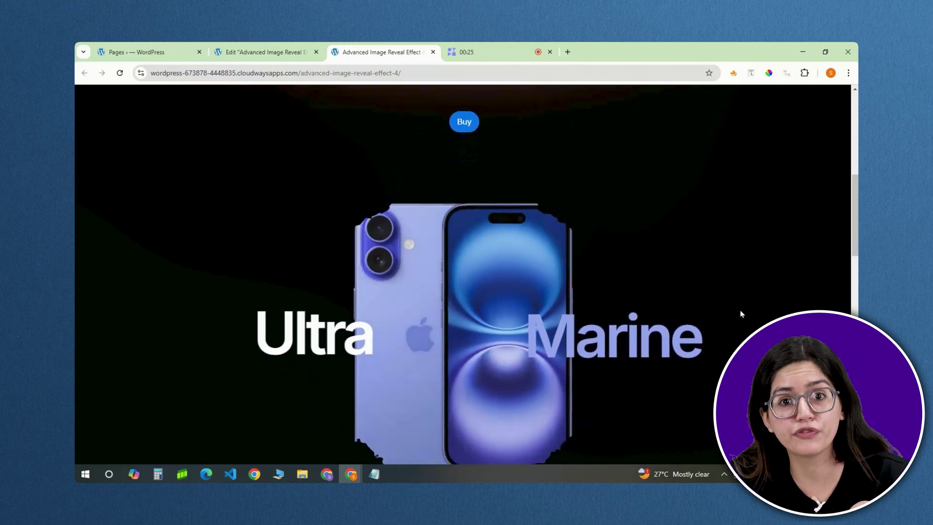
pyautogui.scroll(-2, 740, 309)
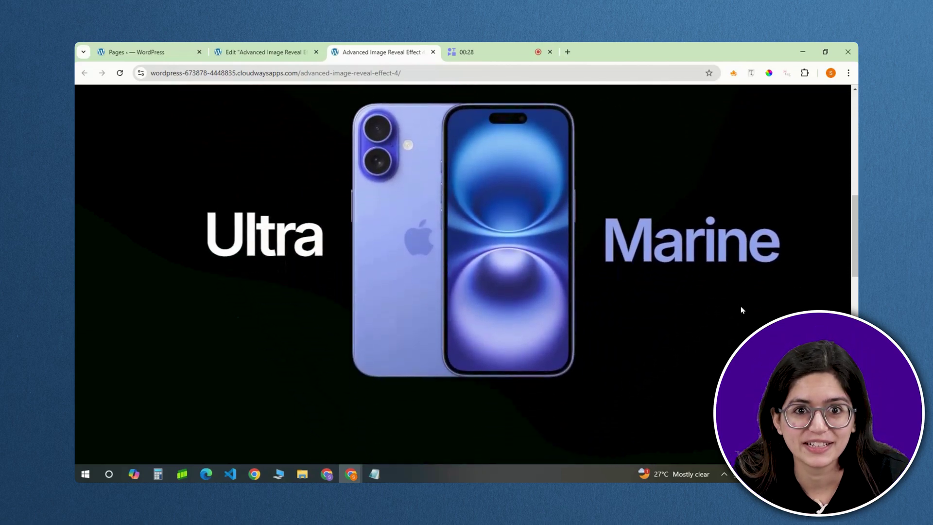
pyautogui.scroll(-3, 742, 311)
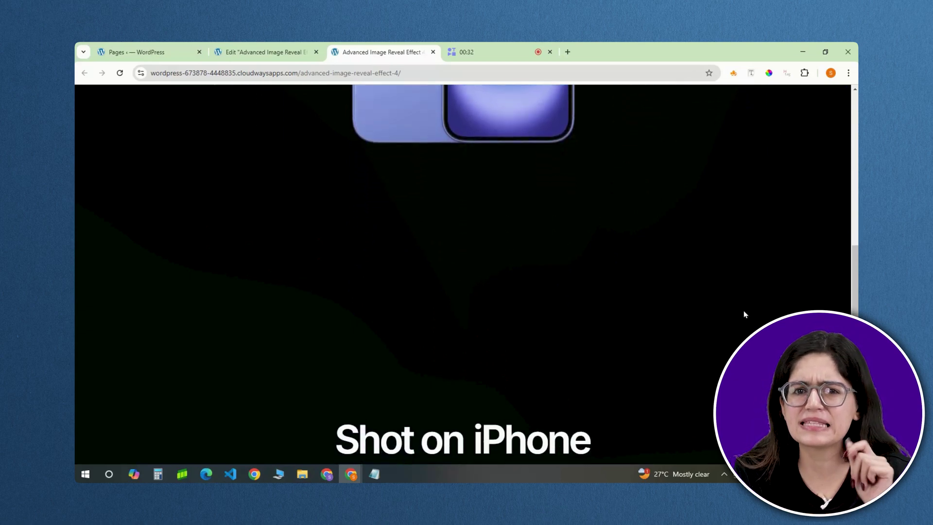
pyautogui.scroll(-1, 745, 314)
pyautogui.scroll(-3, 745, 314)
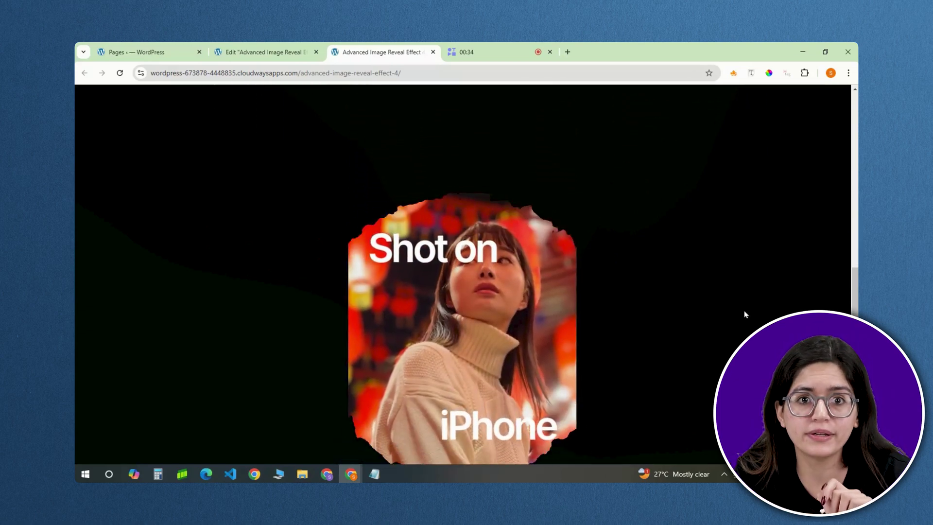
pyautogui.scroll(-1, 745, 313)
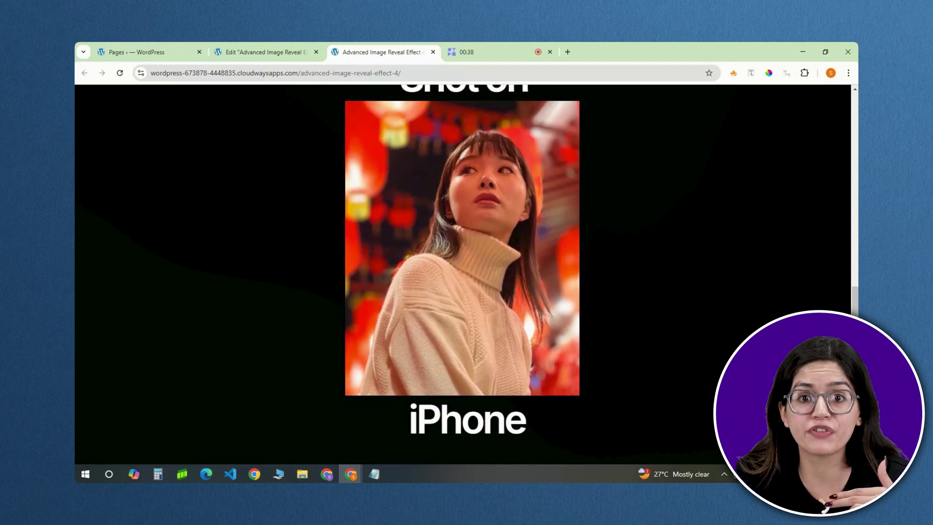
pyautogui.scroll(1, 744, 313)
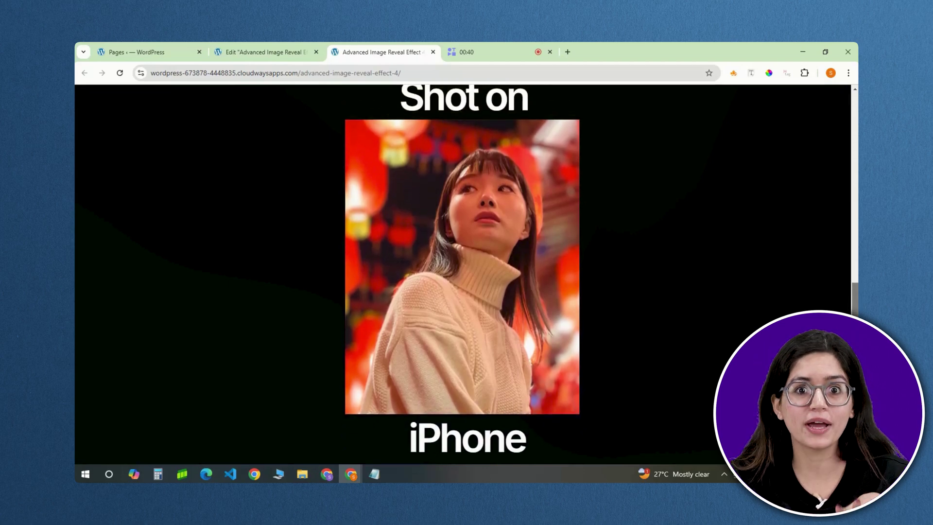
pyautogui.scroll(2, 855, 310)
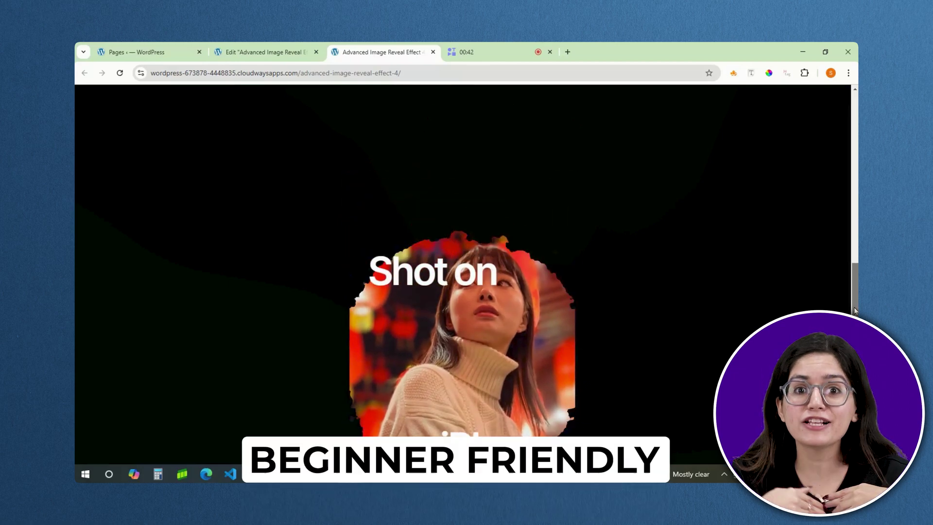
pyautogui.moveTo(855, 310)
pyautogui.mouseDown()
pyautogui.moveTo(857, 294)
pyautogui.moveTo(857, 326)
pyautogui.mouseUp()
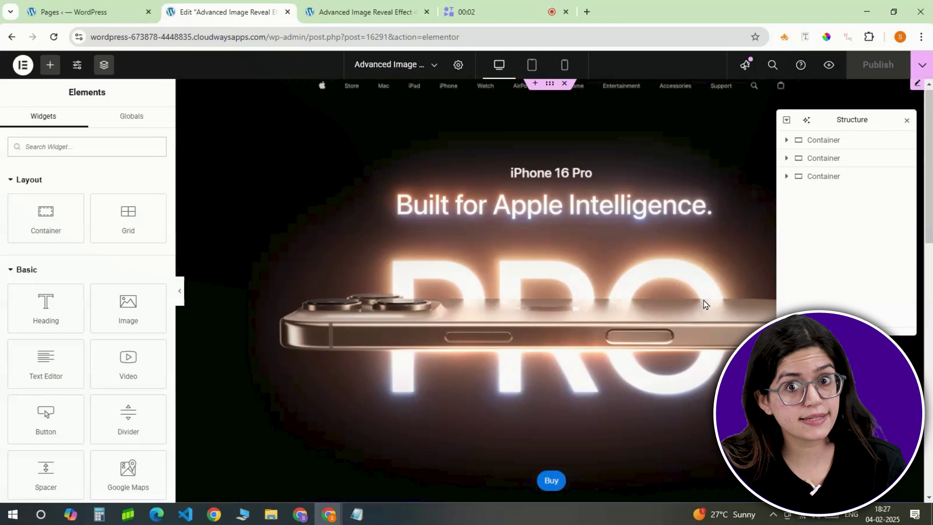
# Insert a single-column Flexbox container above the dark section
pyautogui.scroll(-5, 705, 305)
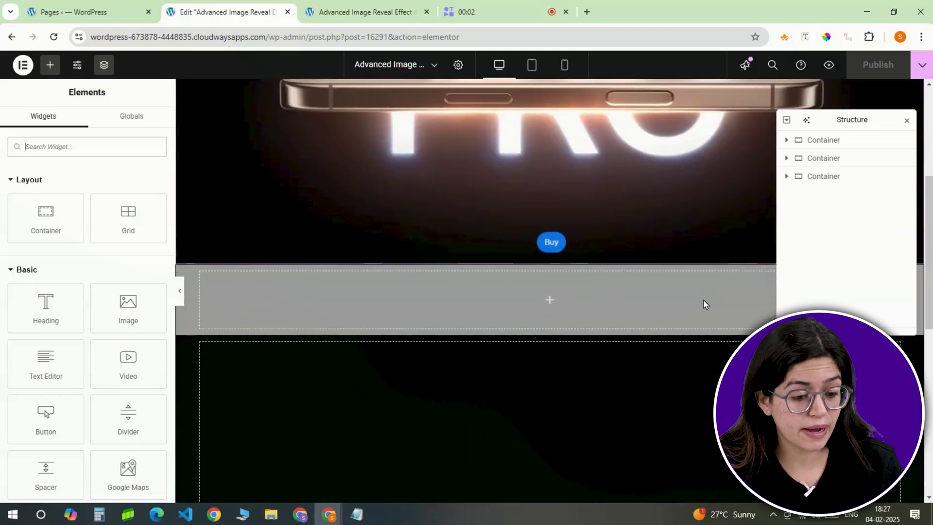
pyautogui.scroll(-1, 705, 305)
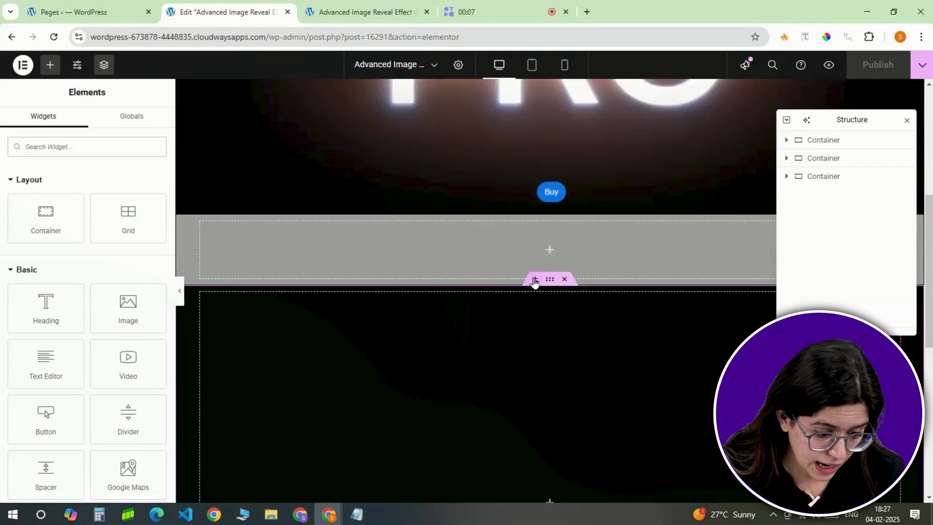
pyautogui.click(534, 276)
pyautogui.click(496, 340)
pyautogui.click(494, 382)
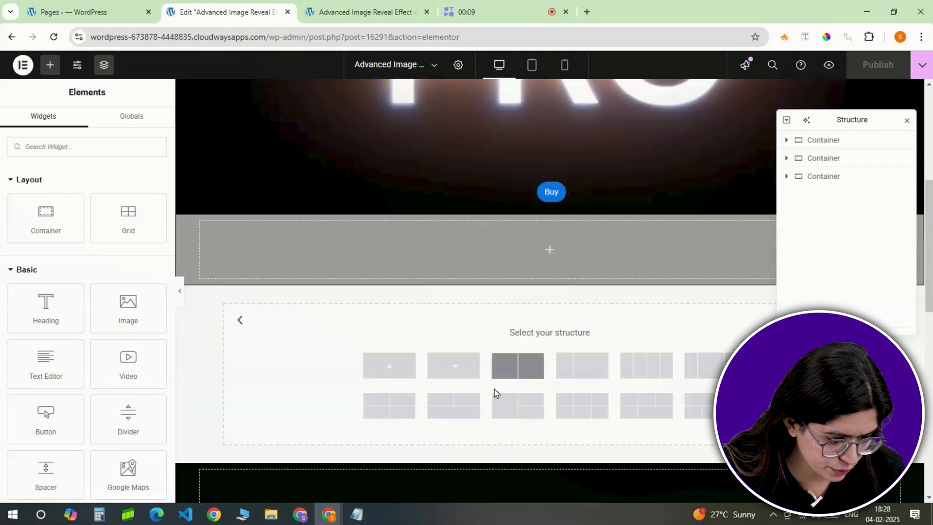
pyautogui.click(389, 365)
# Make the container Full Width, 100 vh minimum height, with content justified and aligned center
pyautogui.click(115, 225)
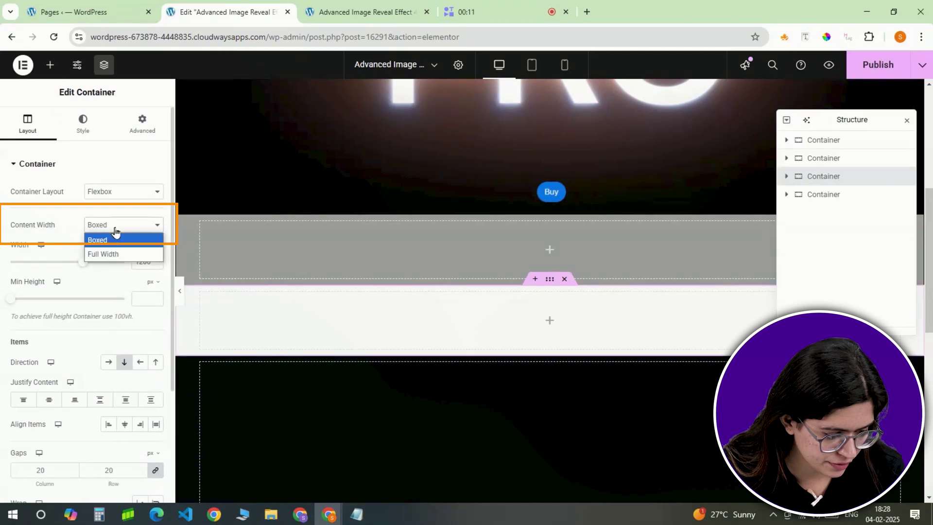
pyautogui.click(117, 252)
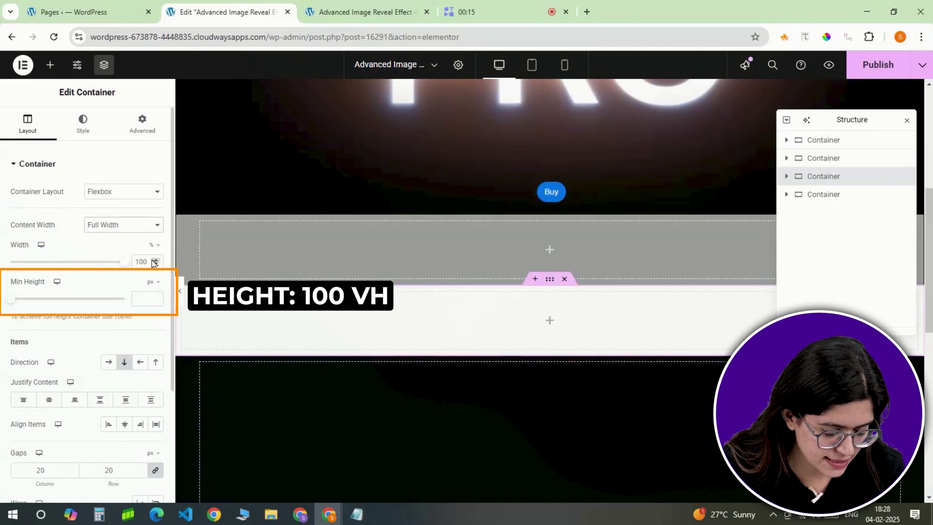
pyautogui.click(152, 334)
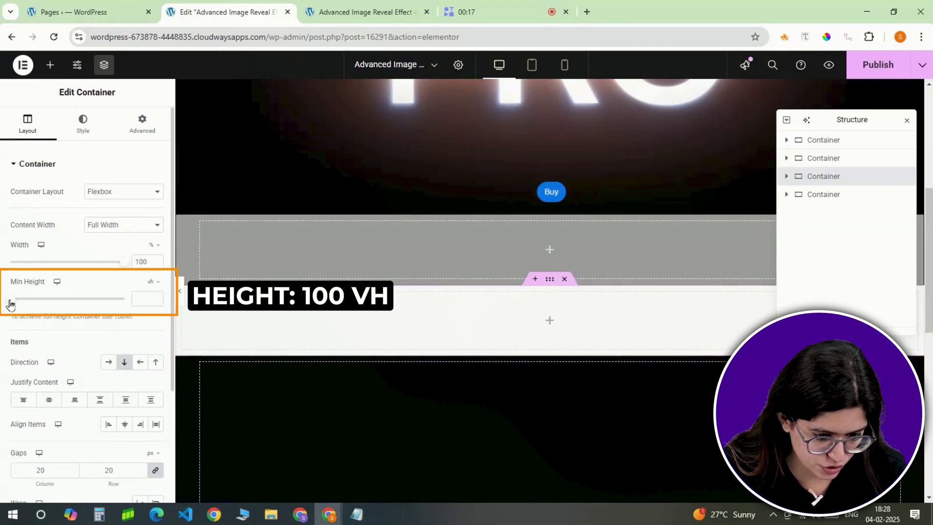
pyautogui.moveTo(10, 300); pyautogui.dragTo(130, 306)
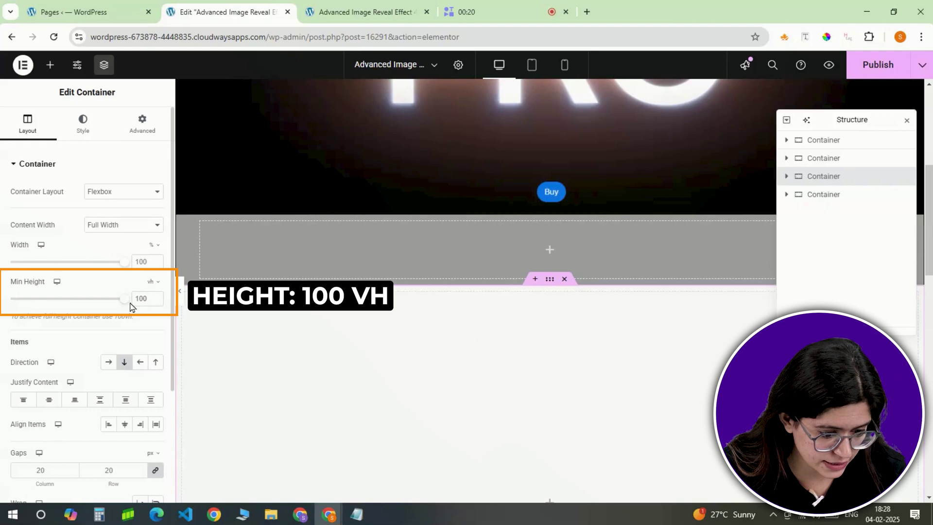
pyautogui.scroll(-1, 97, 331)
pyautogui.click(48, 341)
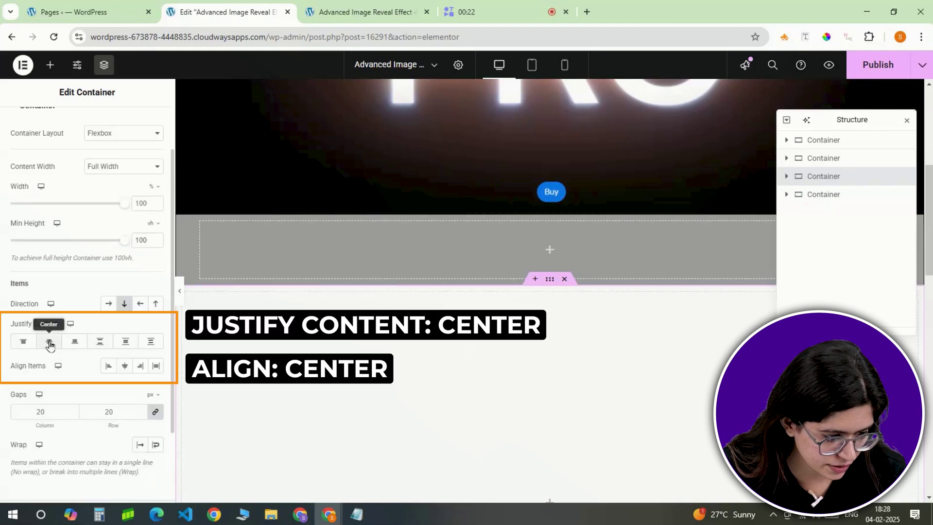
pyautogui.click(123, 368)
pyautogui.scroll(-2, 101, 313)
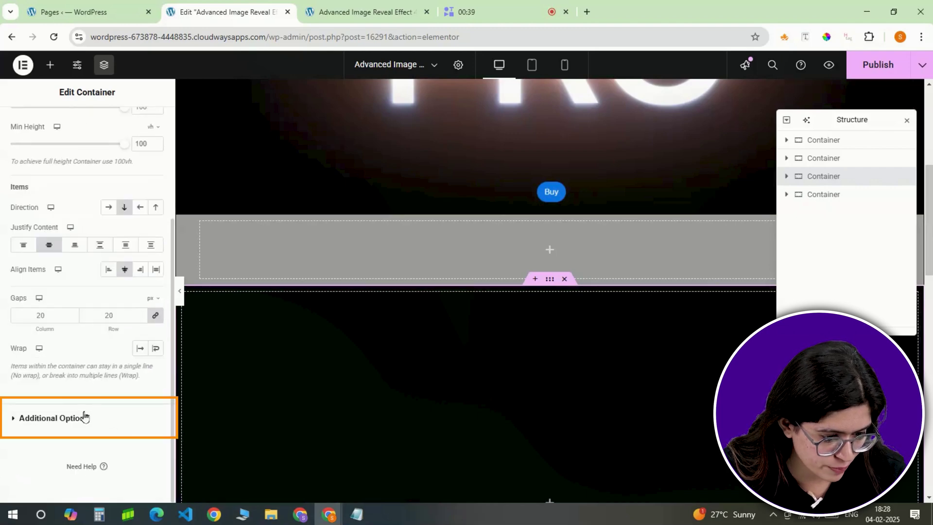
pyautogui.click(84, 417)
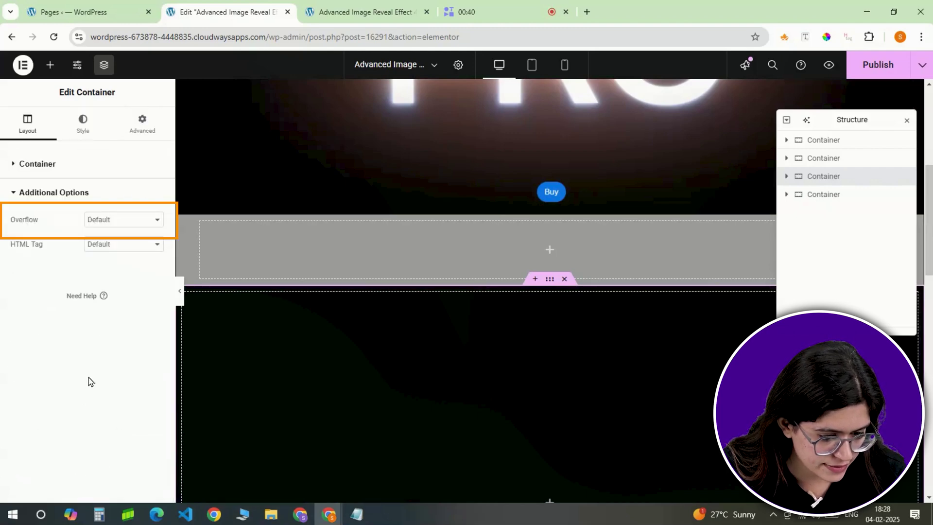
# Set the container's overflow to hidden
pyautogui.click(130, 226)
pyautogui.click(131, 247)
pyautogui.click(88, 171)
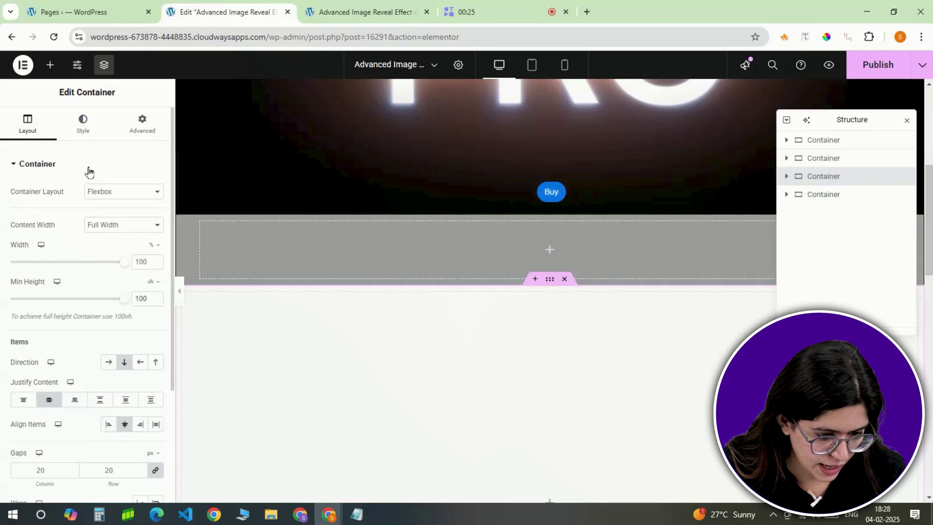
# Give the container a classic #030303 background and 0 padding on all sides
pyautogui.click(83, 125)
pyautogui.click(109, 217)
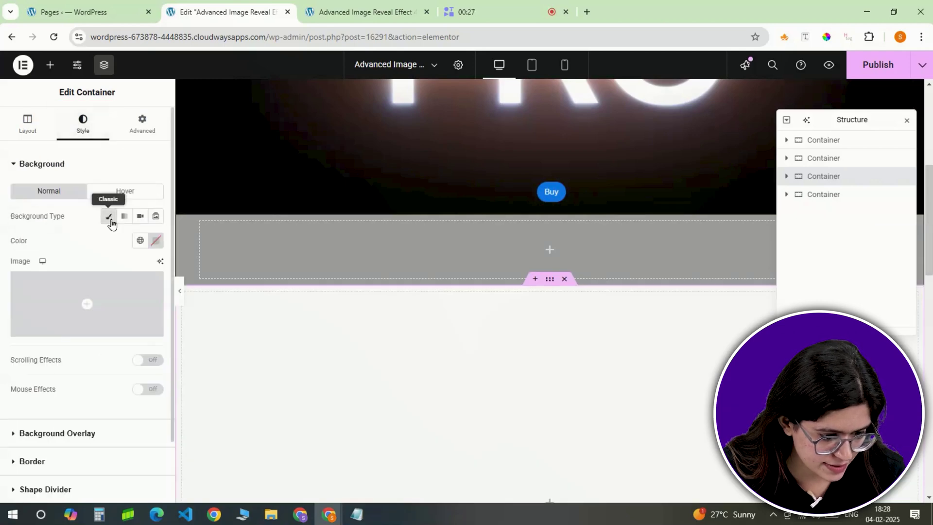
pyautogui.click(156, 242)
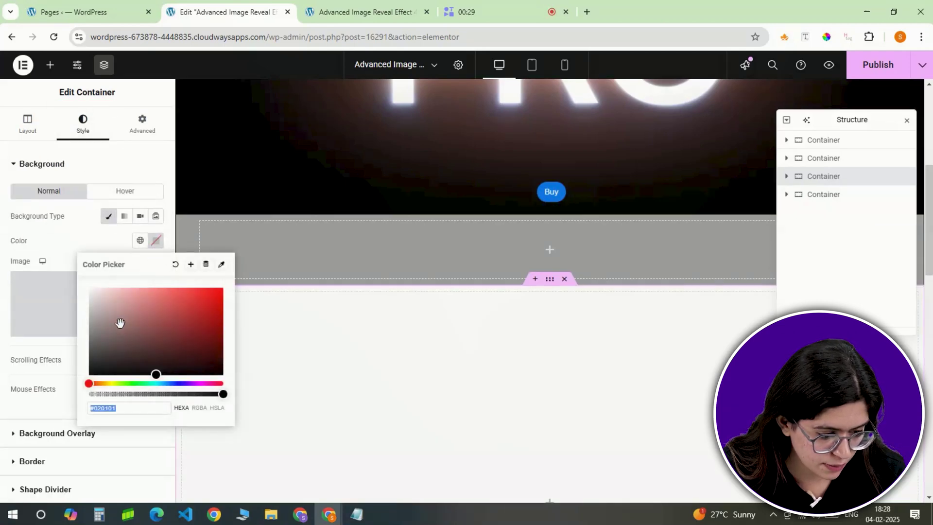
pyautogui.click(90, 373)
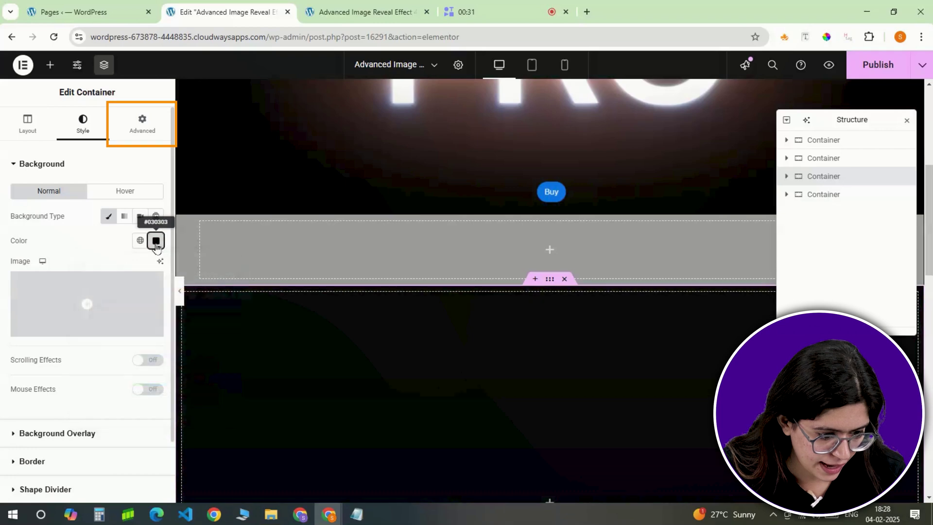
pyautogui.click(143, 127)
pyautogui.click(155, 249)
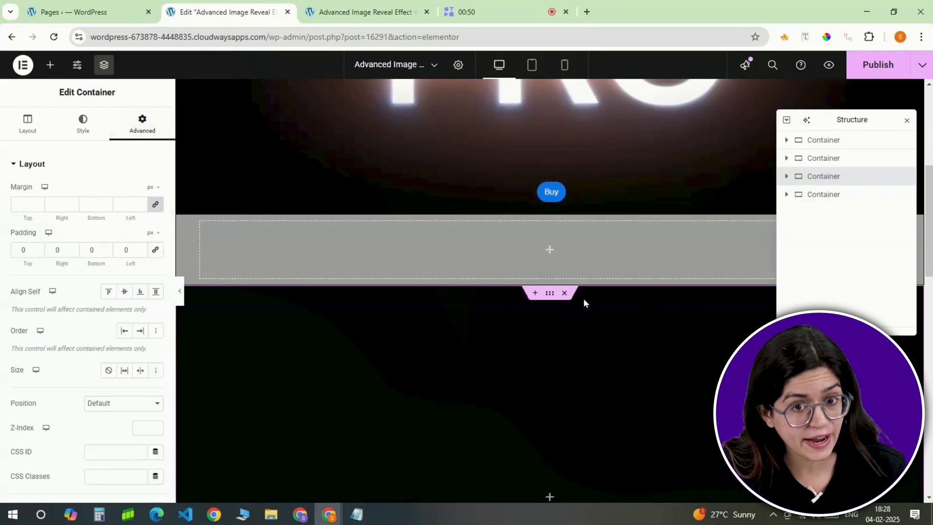
# Nest a Full Width inner container with column direction and 0 padding in the black section
pyautogui.click(50, 65)
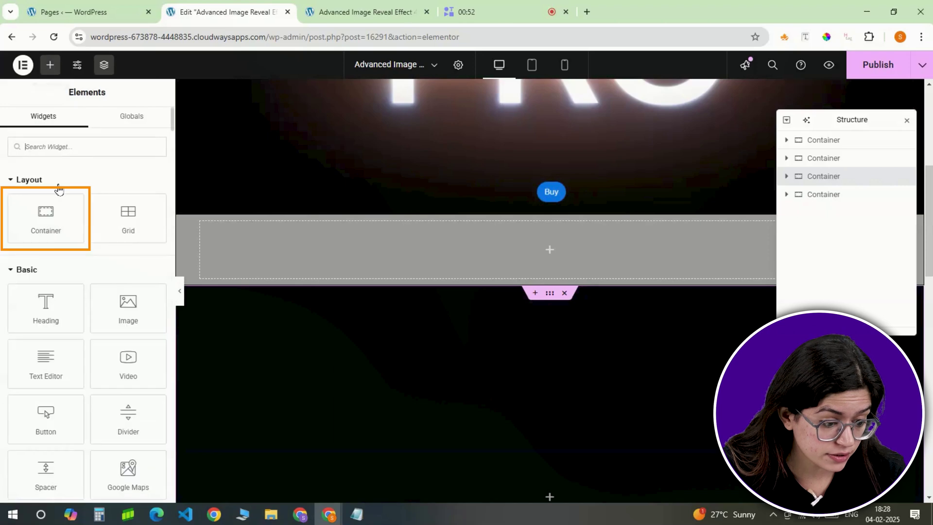
pyautogui.click(56, 208)
pyautogui.click(110, 226)
pyautogui.click(115, 254)
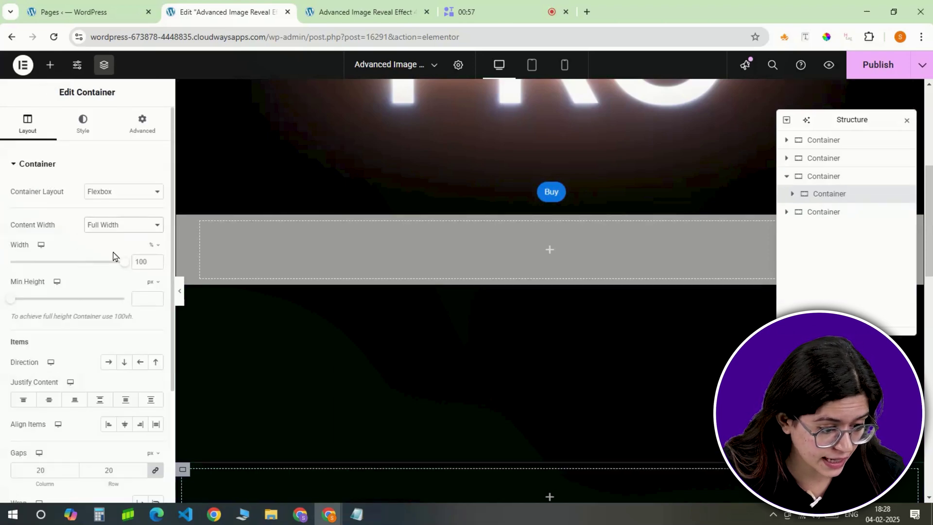
pyautogui.click(124, 362)
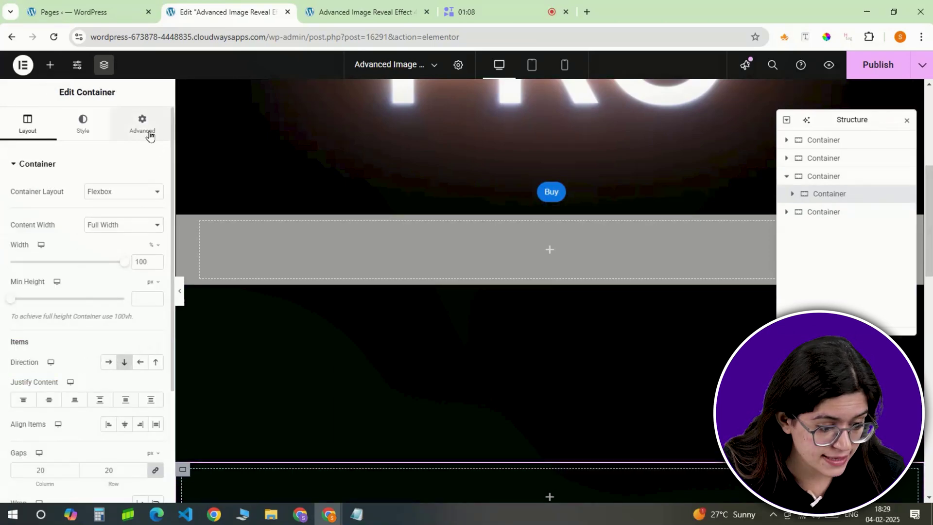
pyautogui.click(142, 124)
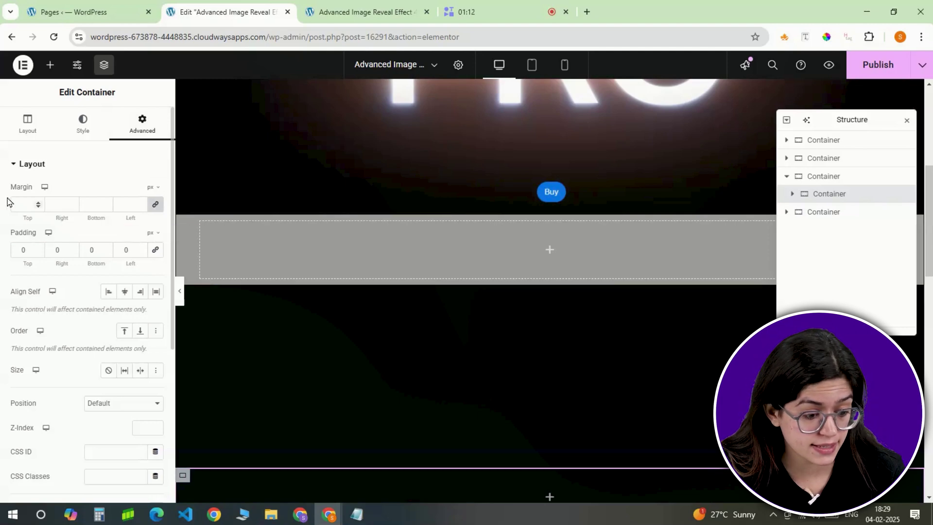
pyautogui.click(50, 68)
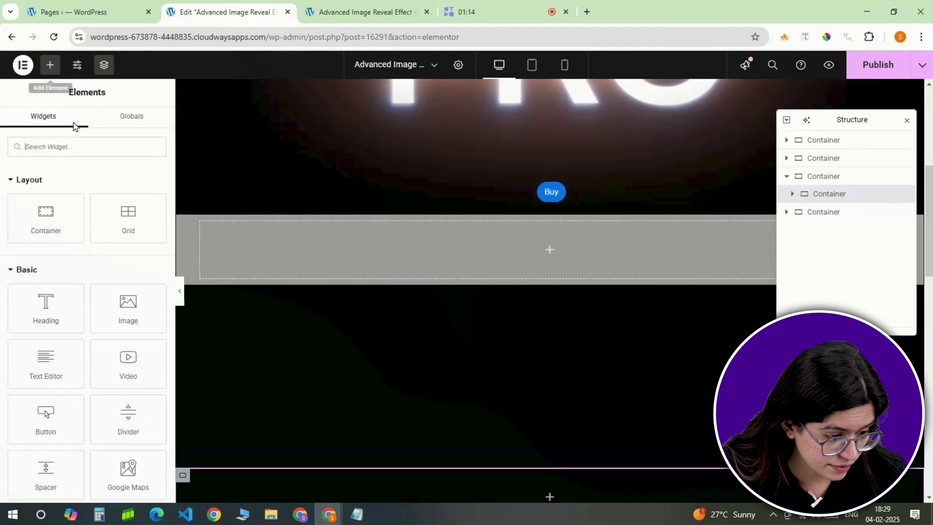
# Add an 'Ultra' heading styled white in Inter at 120 px
pyautogui.click(58, 310)
pyautogui.tripleClick(55, 228)
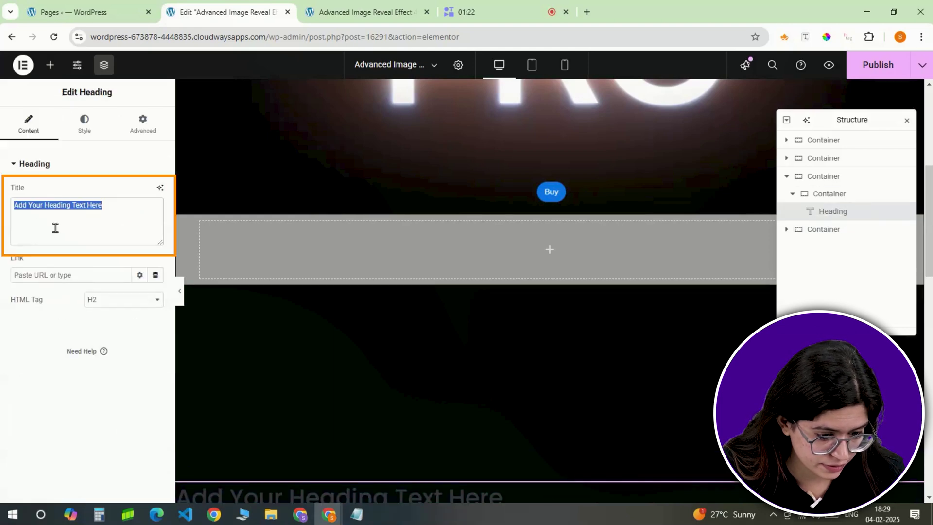
pyautogui.write('Ultra')
pyautogui.click(84, 124)
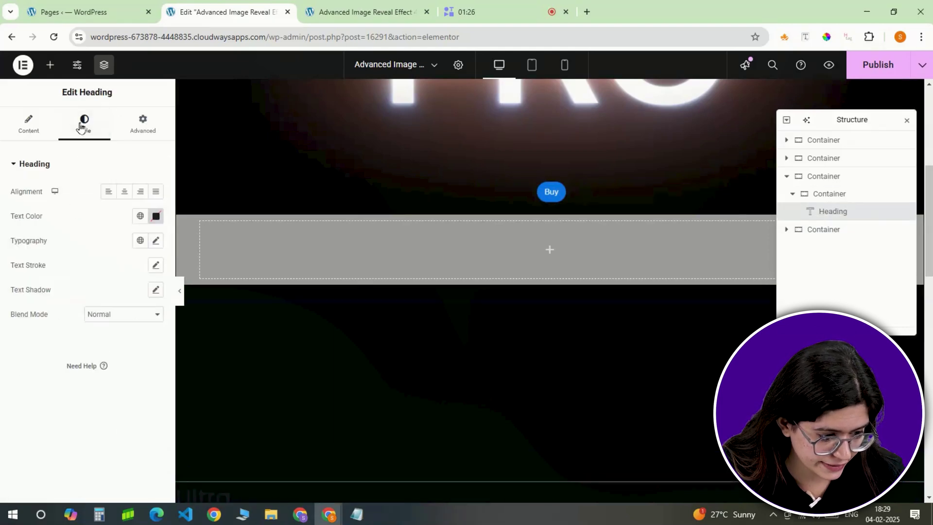
pyautogui.click(156, 241)
pyautogui.click(146, 294)
pyautogui.write('in')
pyautogui.click(117, 340)
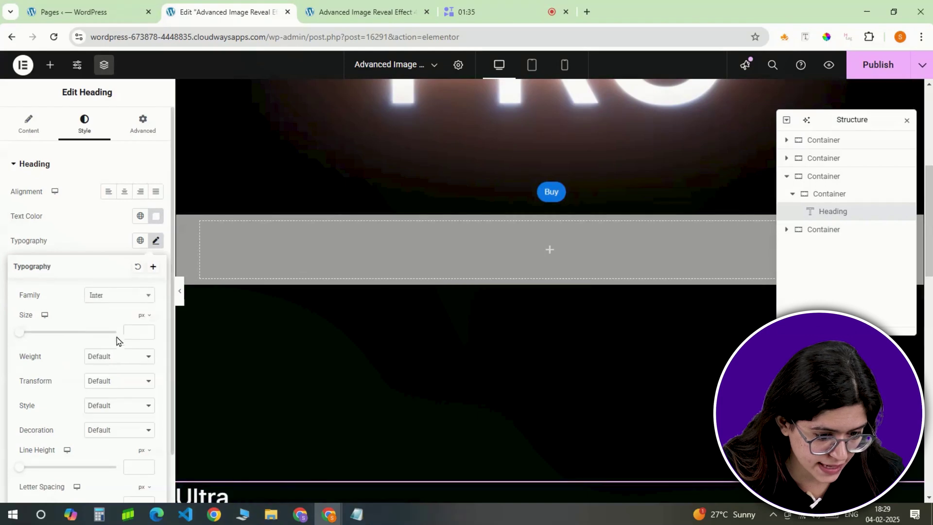
pyautogui.write('120')
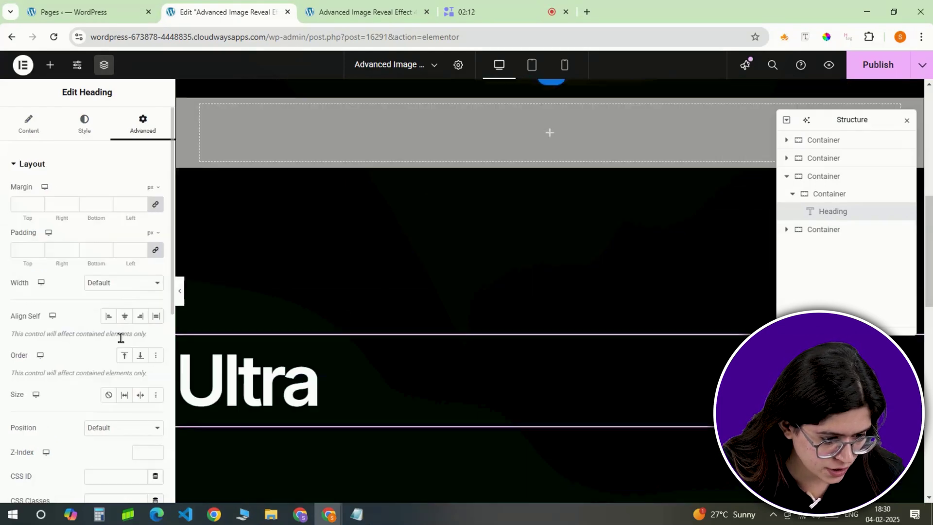
# Position the Ultra heading absolutely, 110% from the right and 40% from the top
pyautogui.scroll(-5, 119, 337)
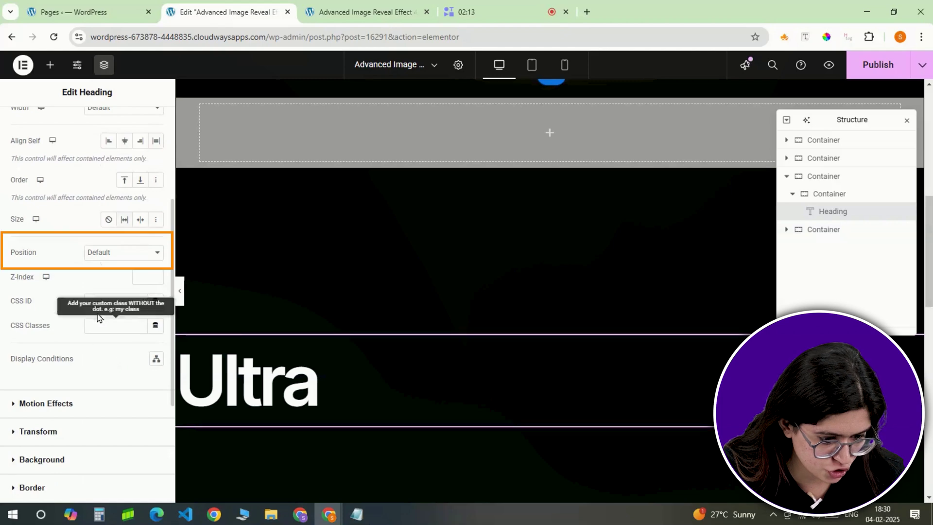
pyautogui.click(118, 252)
pyautogui.click(125, 281)
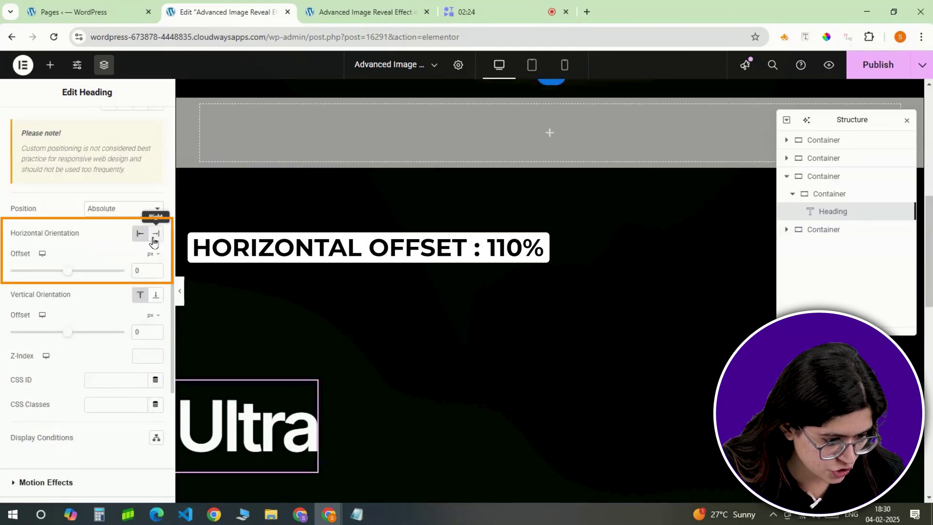
pyautogui.click(155, 234)
pyautogui.click(140, 270)
pyautogui.write('11')
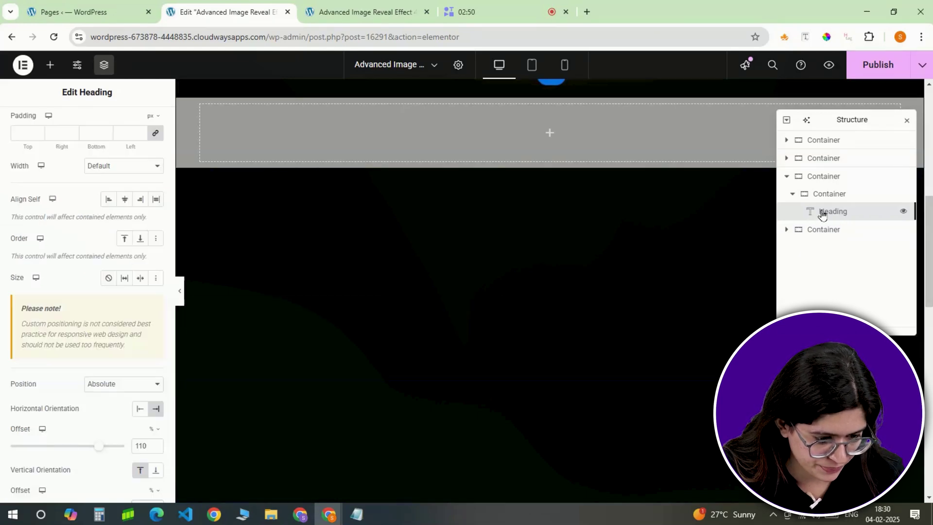
pyautogui.rightClick(828, 213)
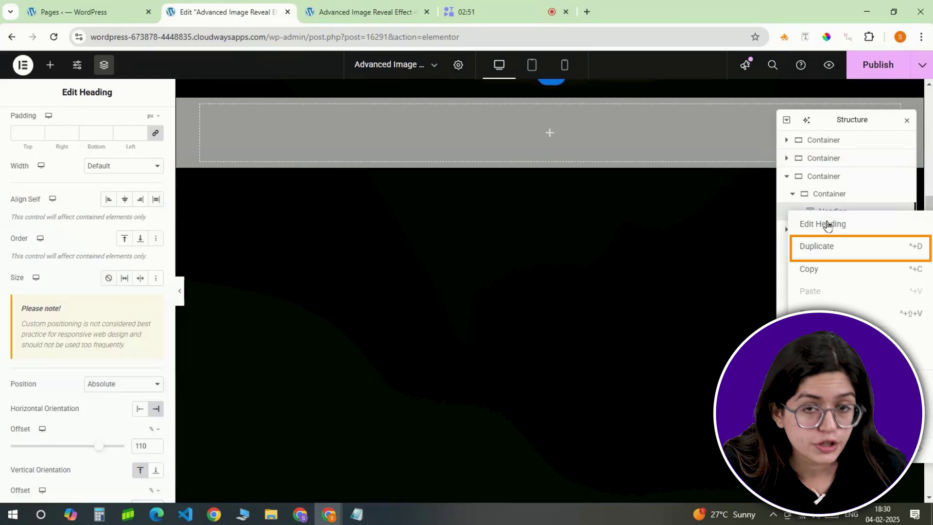
# Duplicate the Ultra heading and give the copy #8EA1ED light blue text
pyautogui.click(826, 247)
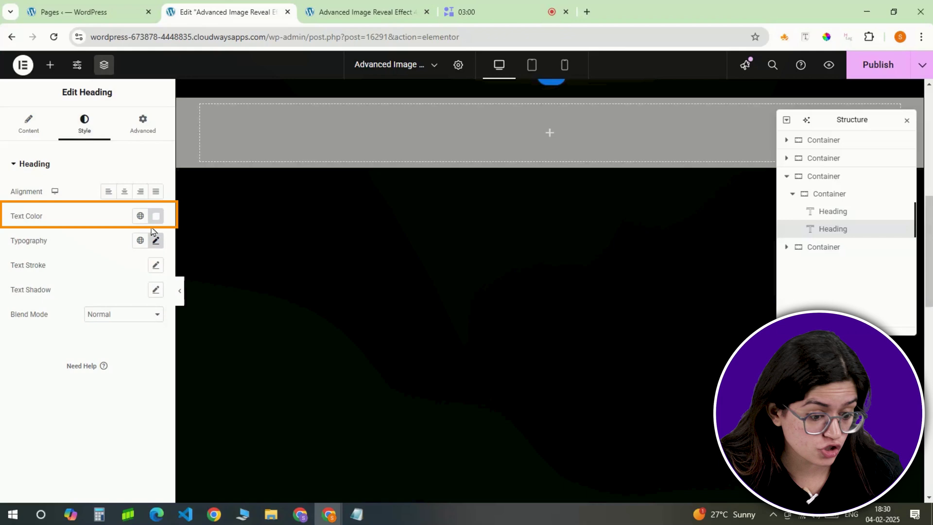
pyautogui.click(156, 216)
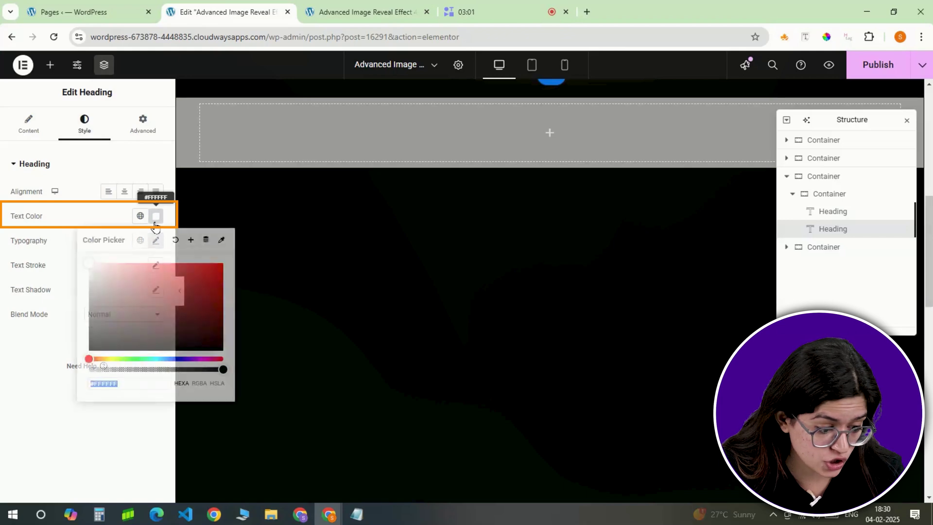
pyautogui.moveTo(119, 383); pyautogui.dragTo(76, 385)
pyautogui.write('#8EA1ED')
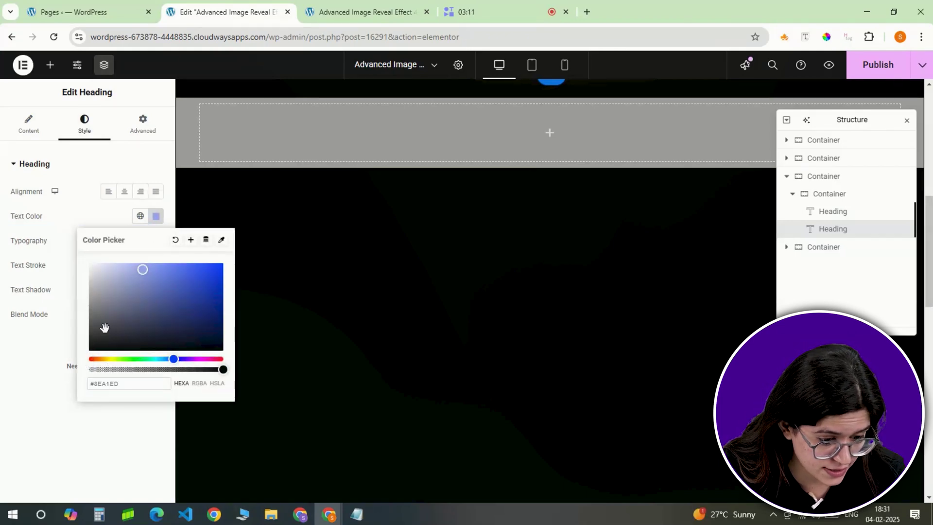
pyautogui.click(154, 216)
# Position the Marine copy 110% from the left and 40% from the bottom
pyautogui.click(143, 124)
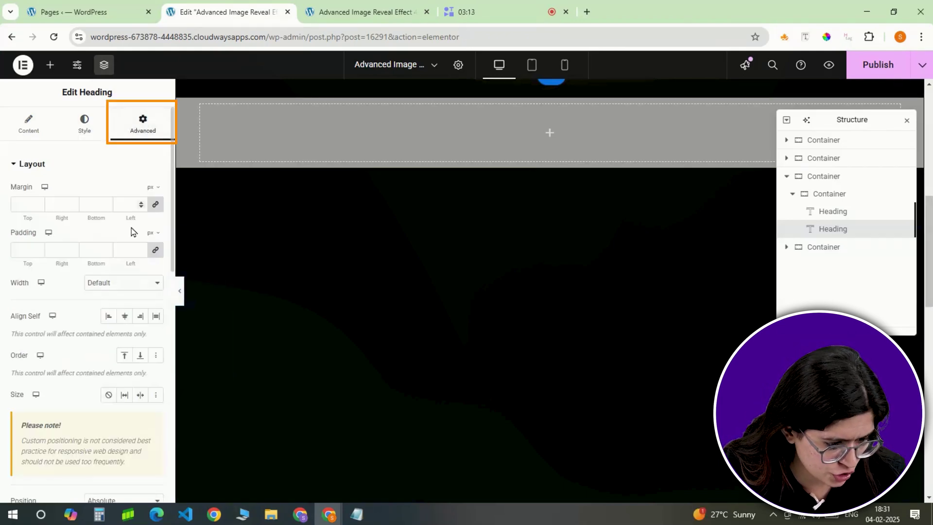
pyautogui.scroll(-2, 124, 300)
pyautogui.scroll(-1, 124, 321)
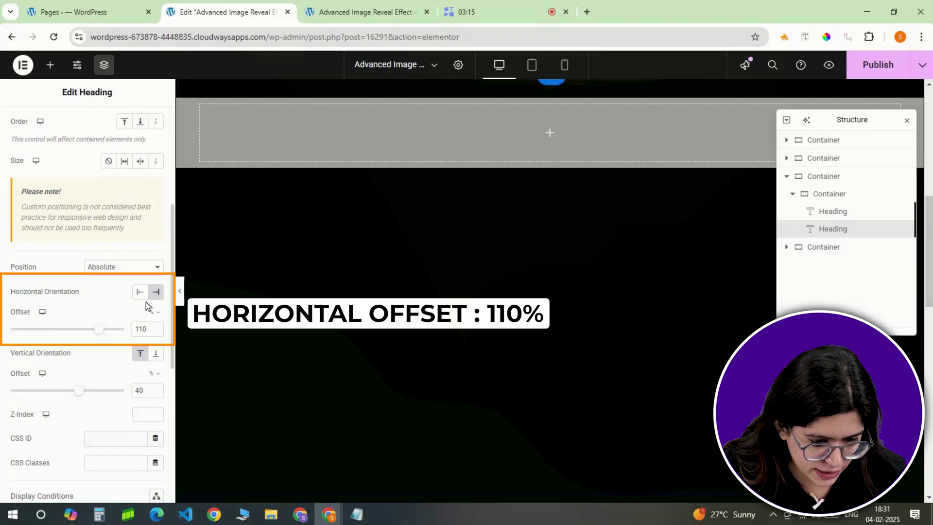
pyautogui.click(139, 291)
pyautogui.click(129, 328)
pyautogui.write('1')
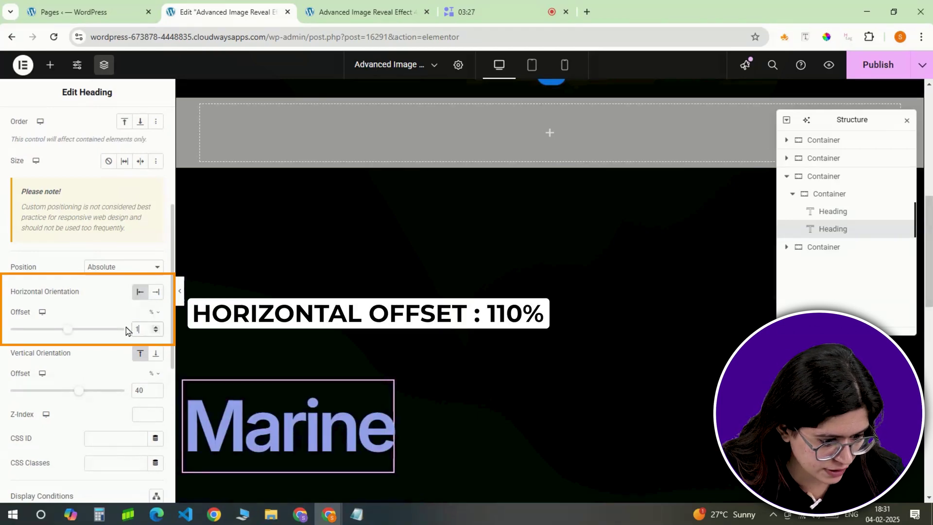
pyautogui.write('10')
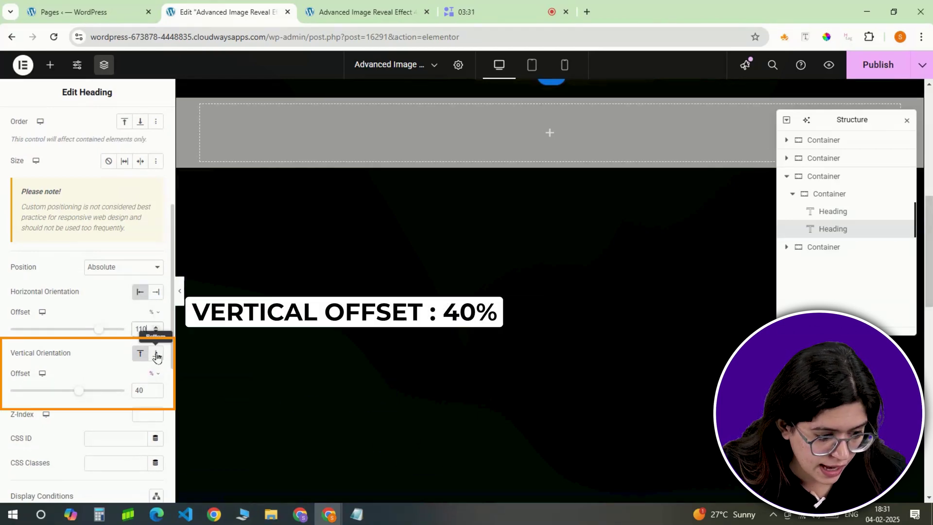
pyautogui.click(155, 353)
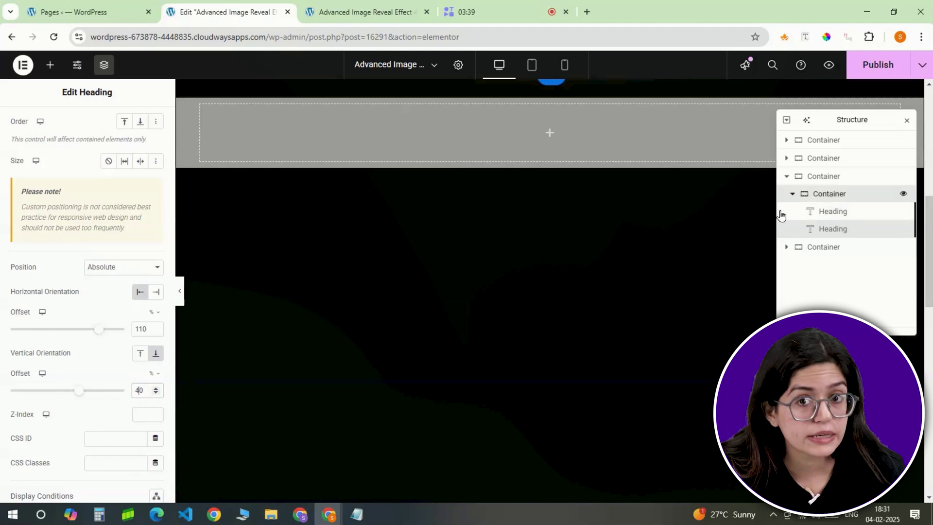
pyautogui.click(783, 193)
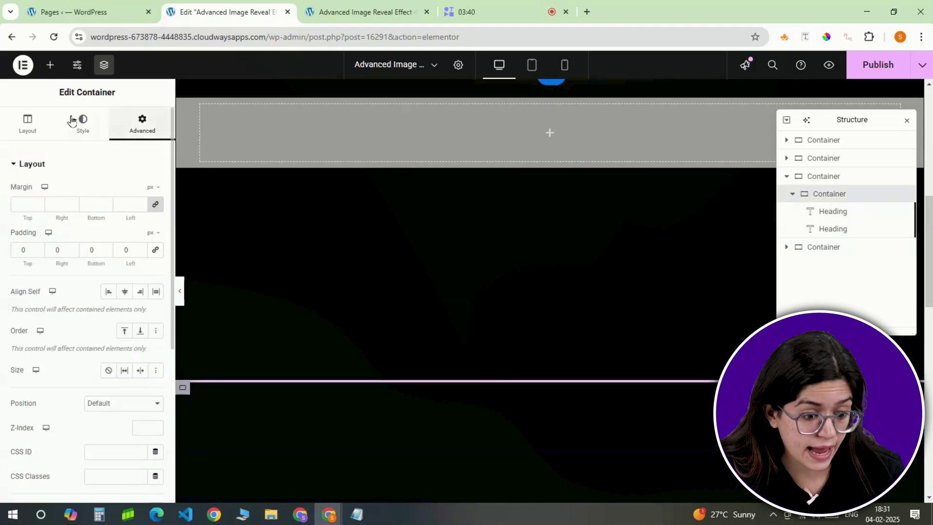
# Add the phone Image widget at 477 px by 600 px with Cover object fit
pyautogui.click(51, 65)
pyautogui.write('image')
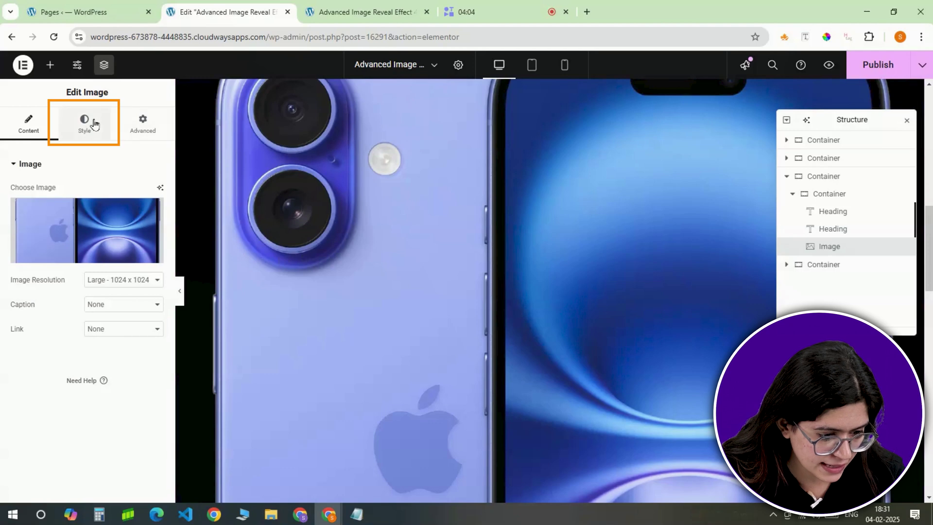
pyautogui.click(94, 123)
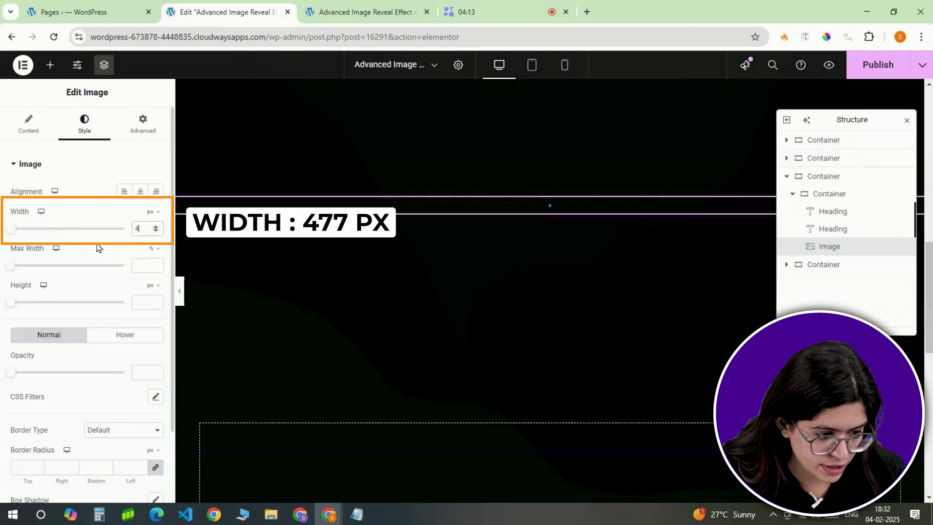
pyautogui.click(147, 301)
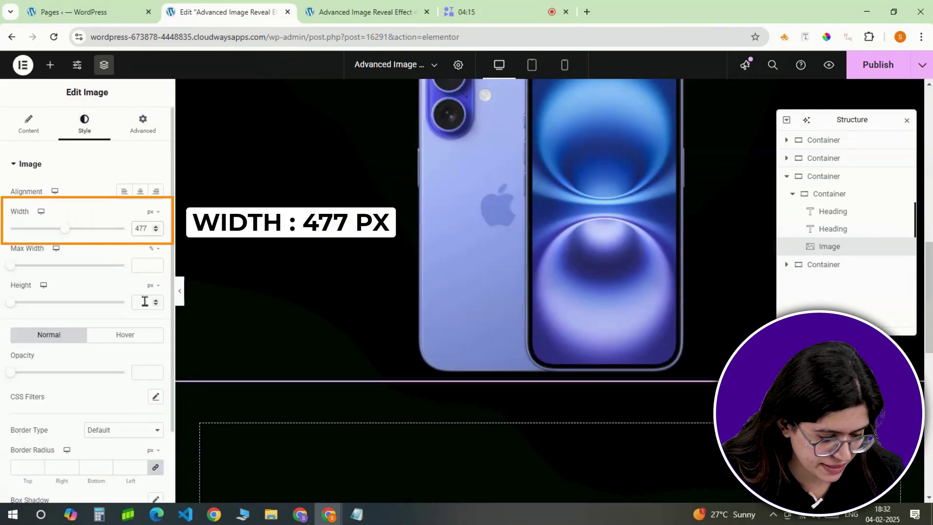
pyautogui.write('600')
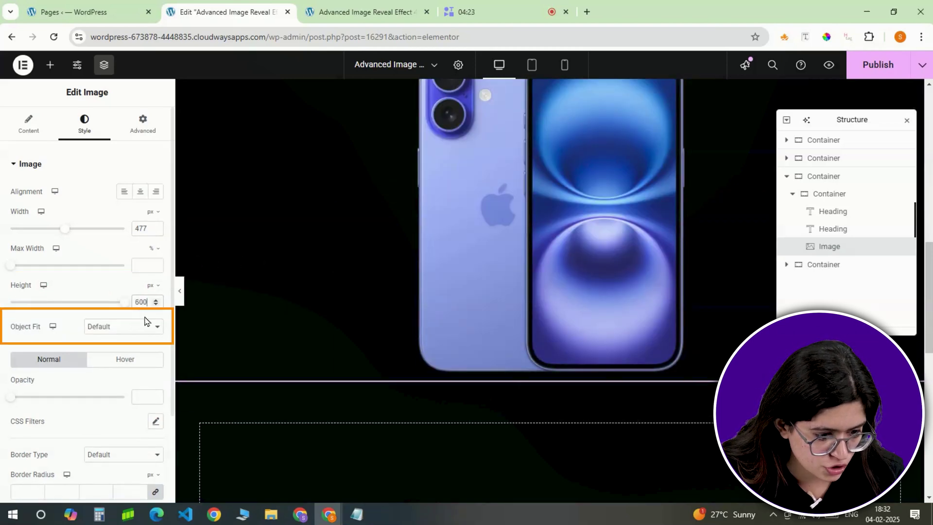
pyautogui.click(141, 326)
pyautogui.click(116, 372)
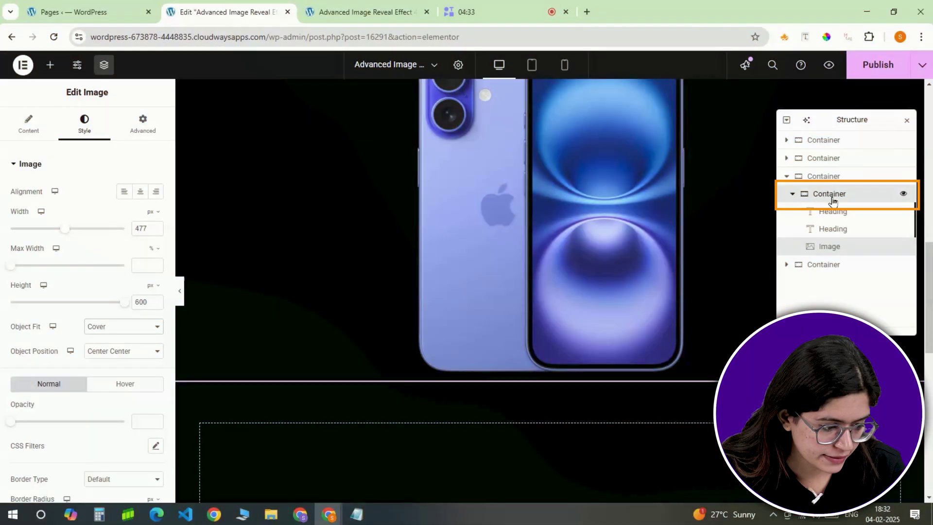
# Set the inner phone container's width to custom 'auto' and add the turbulence-effect CSS class
pyautogui.click(843, 194)
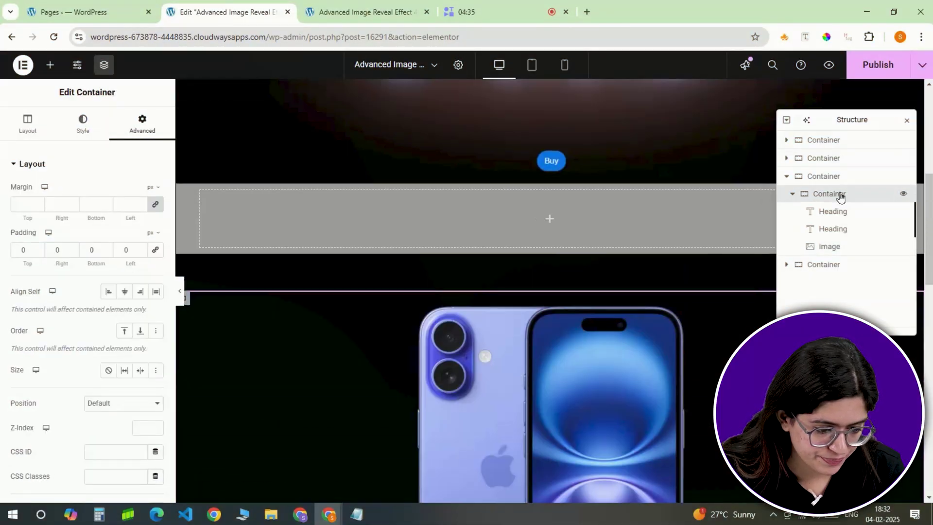
pyautogui.click(27, 132)
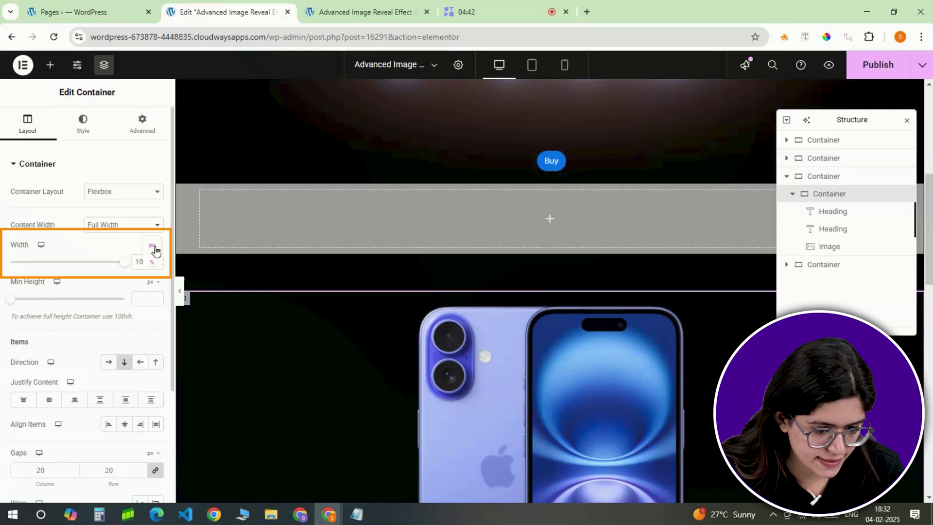
pyautogui.click(155, 250)
pyautogui.click(151, 335)
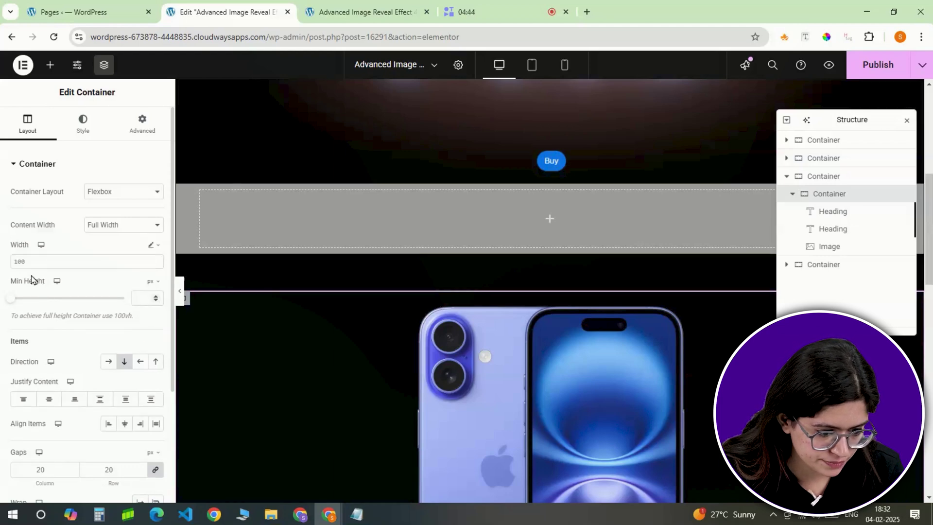
pyautogui.write('au')
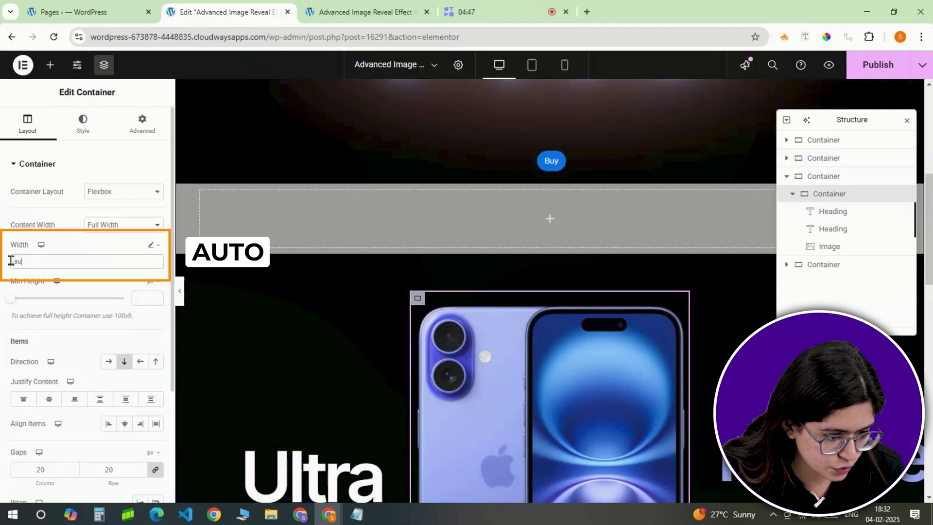
pyautogui.write('to')
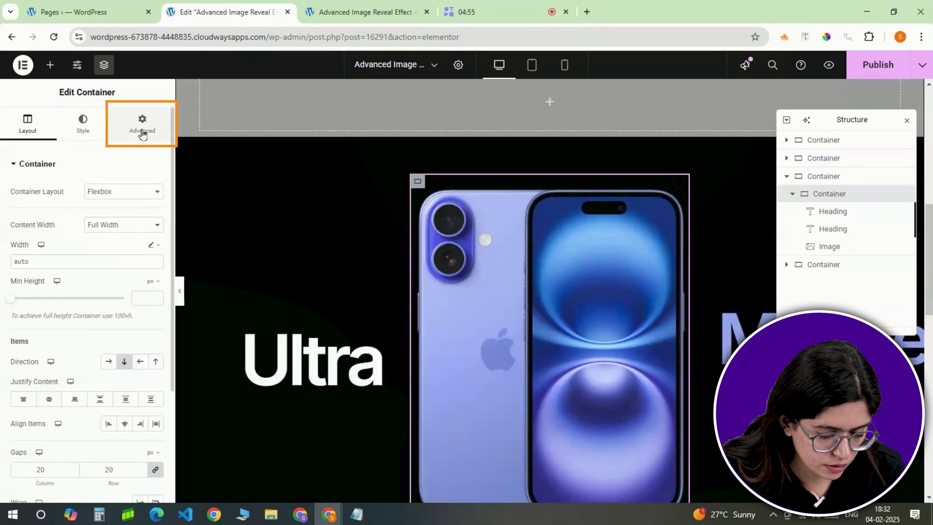
pyautogui.click(142, 129)
pyautogui.scroll(-4, 100, 252)
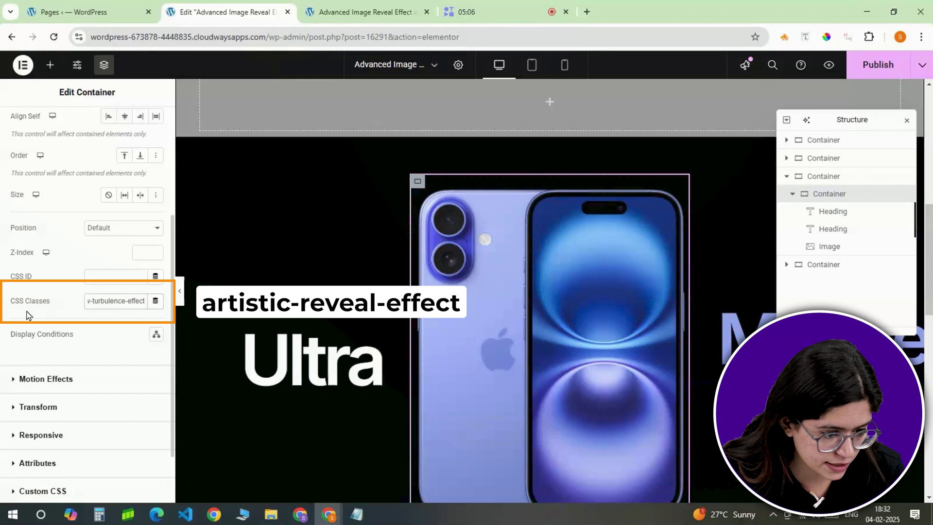
# Add an HTML widget with the pasted reveal-effect code and preview the page
pyautogui.click(51, 67)
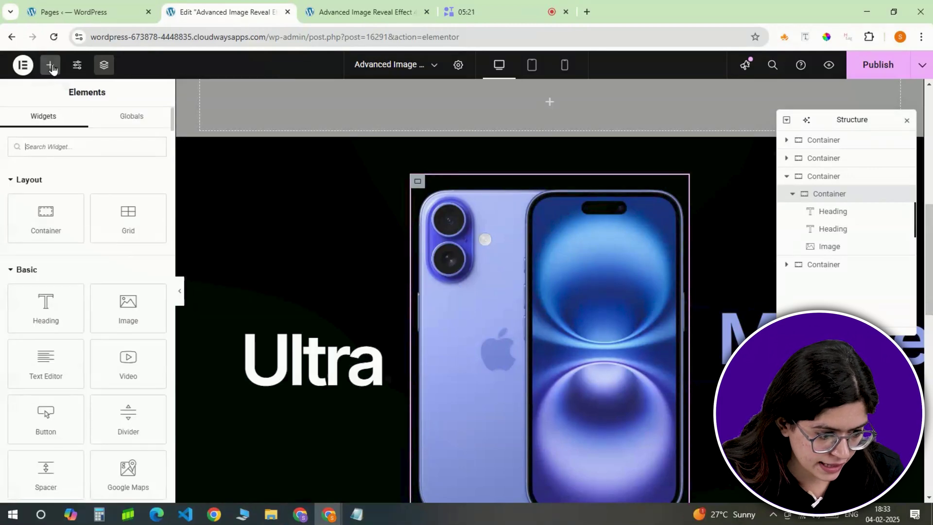
pyautogui.write('html')
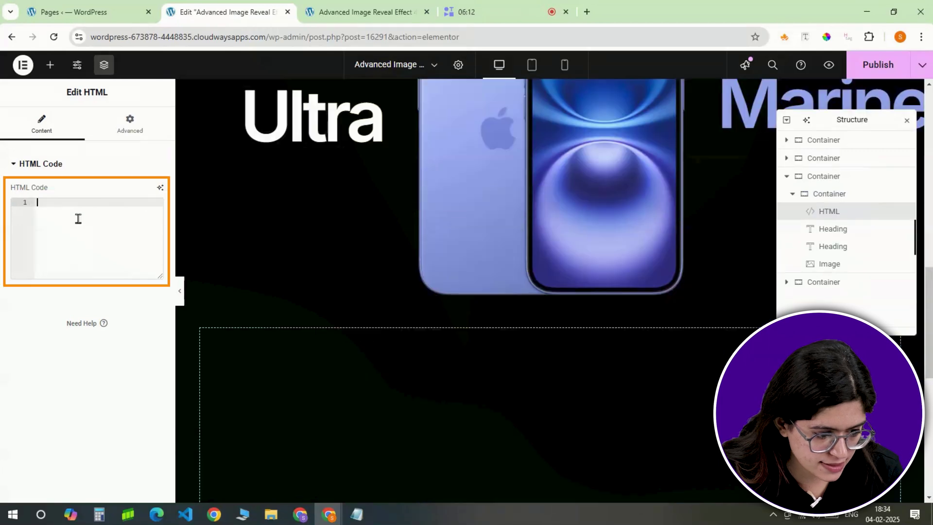
pyautogui.rightClick(79, 223)
pyautogui.click(98, 355)
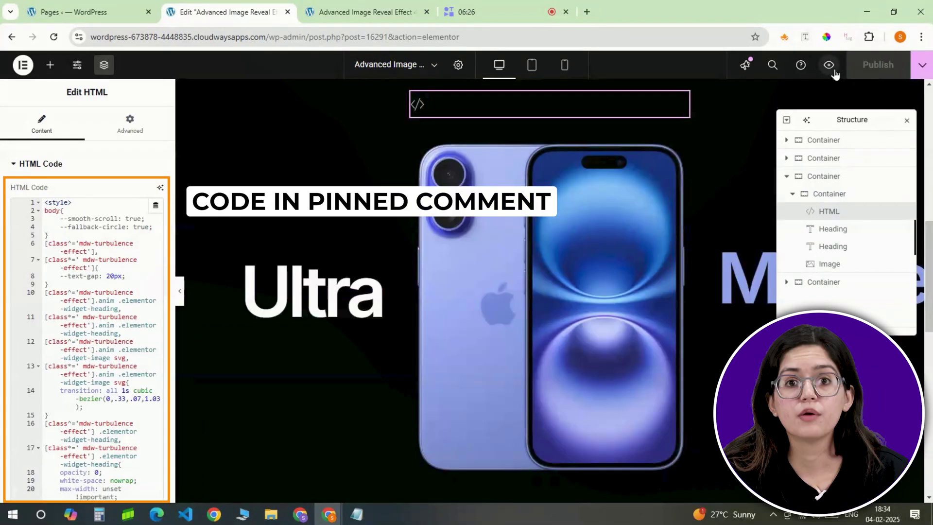
pyautogui.click(829, 64)
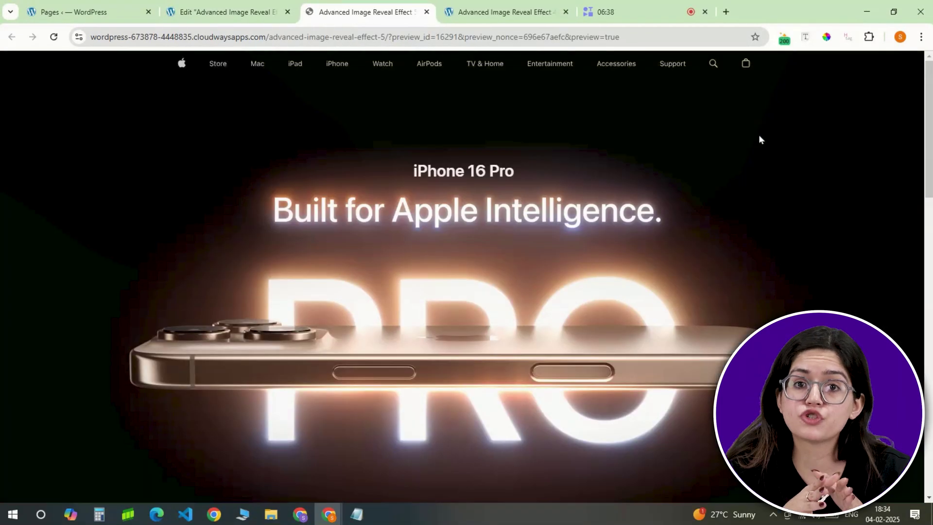
pyautogui.scroll(-6, 759, 135)
pyautogui.scroll(-4, 759, 136)
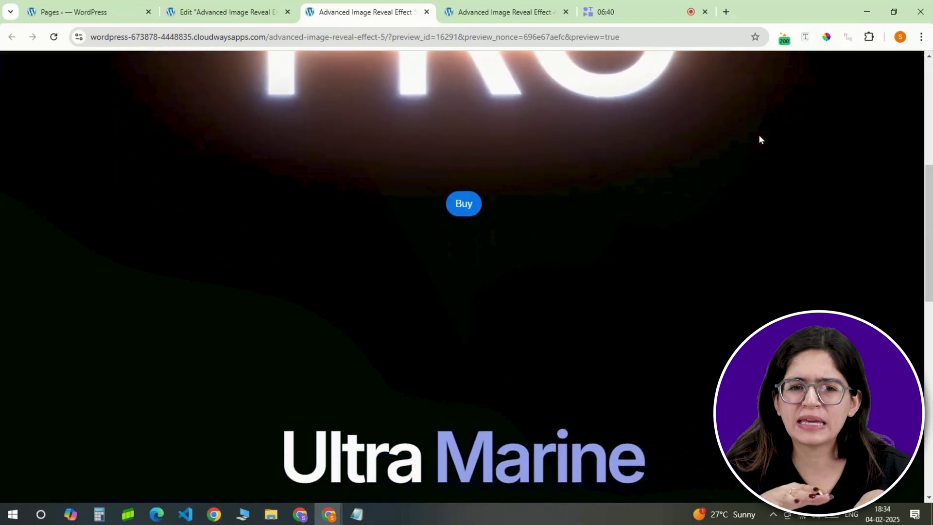
pyautogui.scroll(-3, 759, 137)
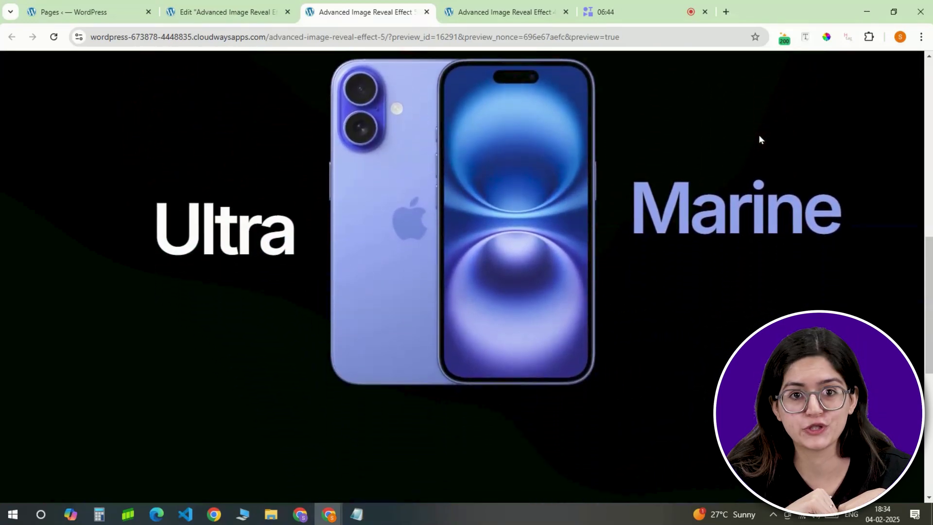
pyautogui.scroll(4, 759, 139)
pyautogui.scroll(3, 759, 140)
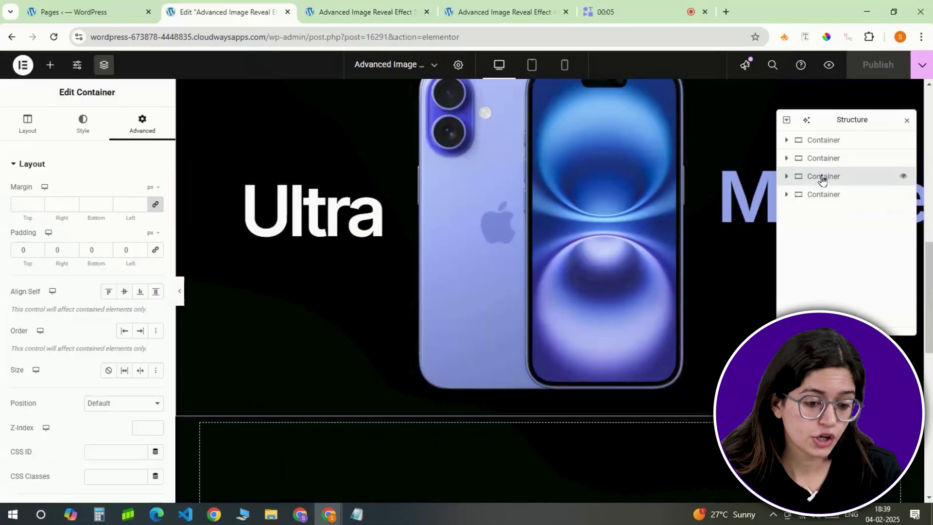
# Duplicate the Ultra Marine section and replace the copy's phone with the lantern portrait photo
pyautogui.rightClick(821, 177)
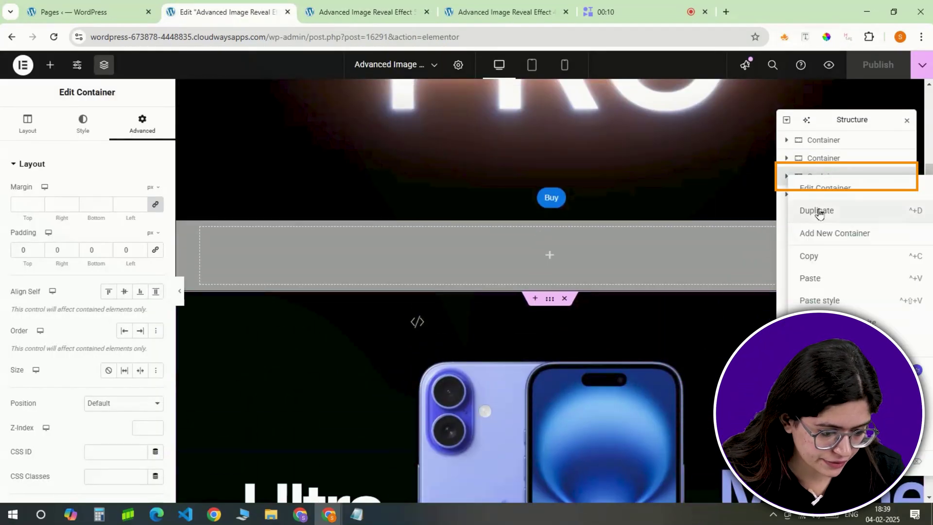
pyautogui.click(820, 212)
pyautogui.scroll(-5, 669, 302)
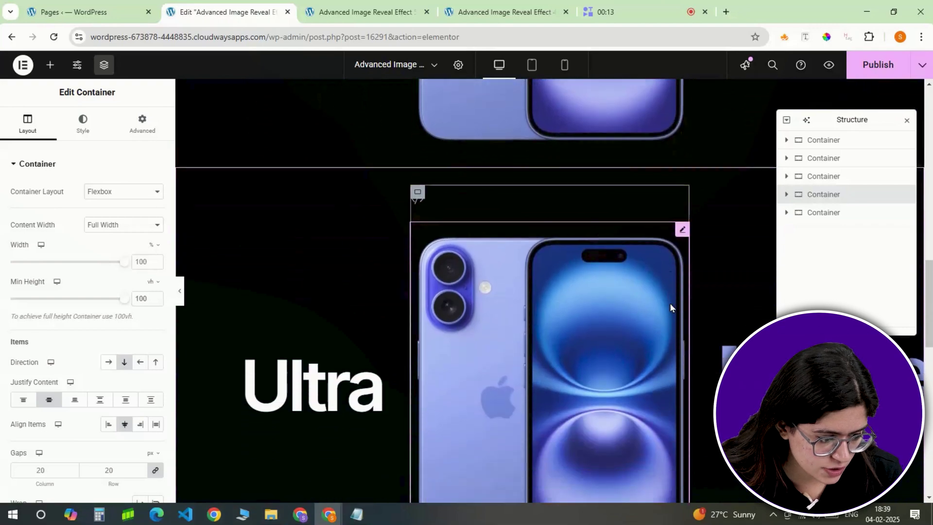
pyautogui.scroll(-2, 669, 307)
pyautogui.click(585, 267)
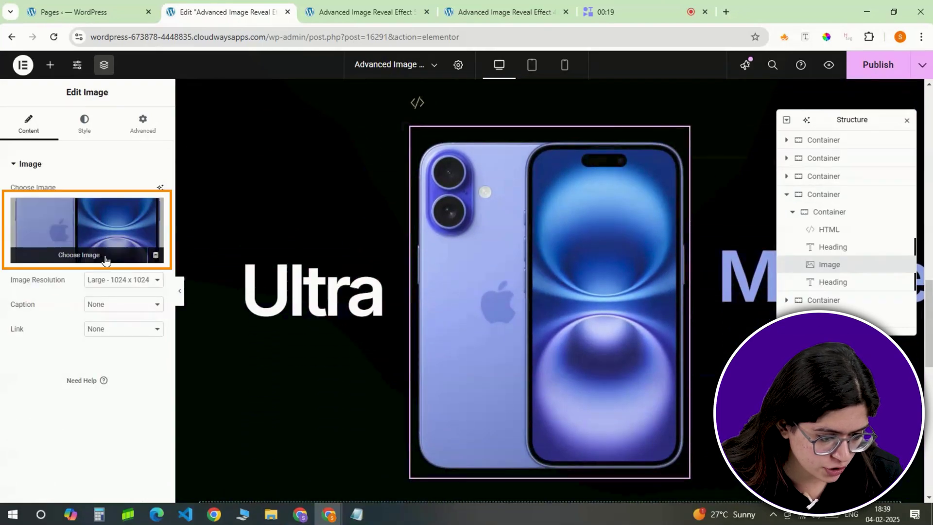
pyautogui.click(97, 256)
pyautogui.click(176, 202)
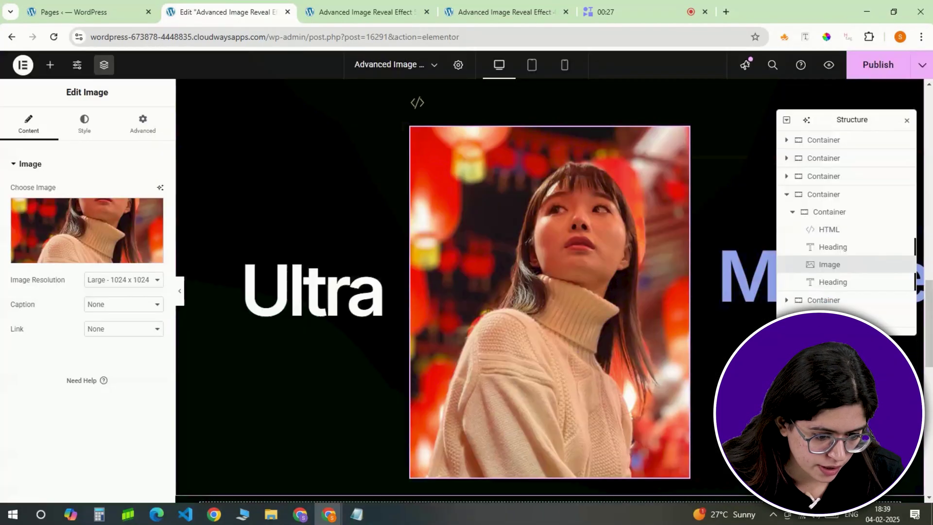
# Change the copied Ultra heading to 'Shot on' with a 22% horizontal offset
pyautogui.click(826, 246)
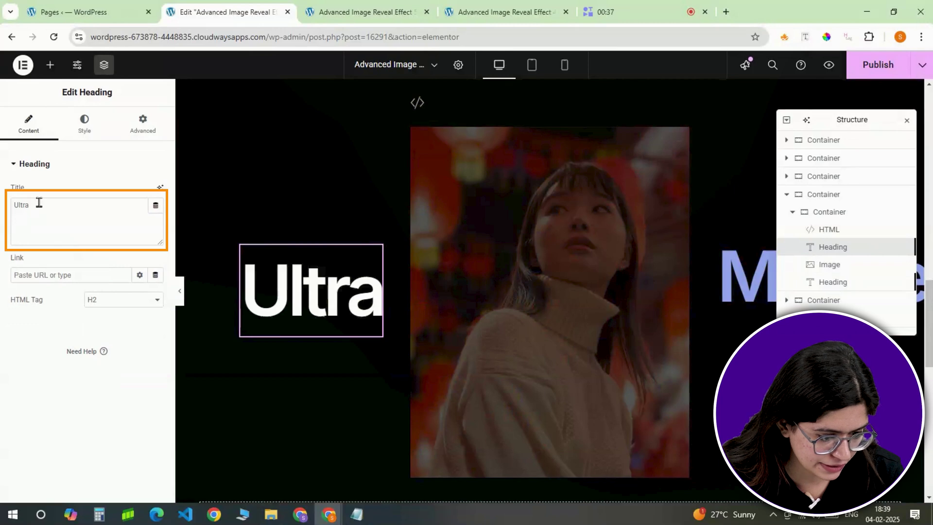
pyautogui.write('Shot on')
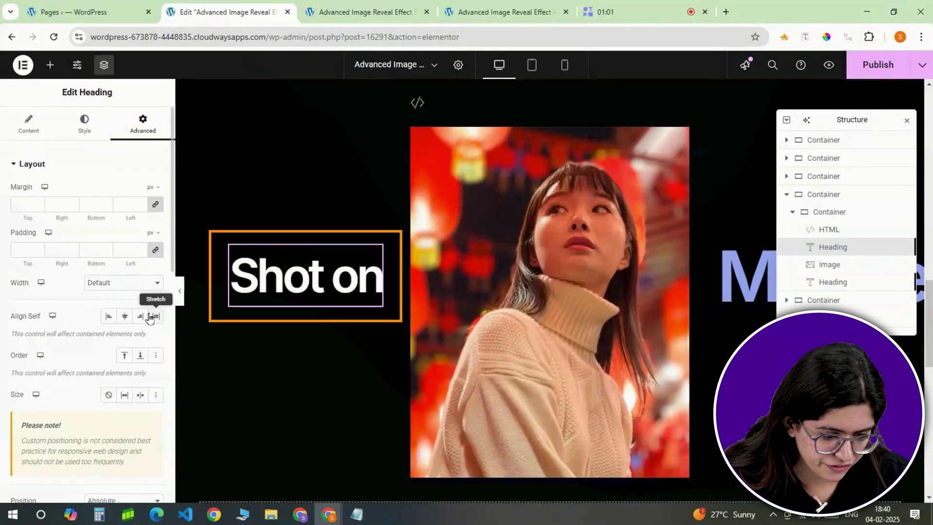
pyautogui.scroll(-5, 145, 319)
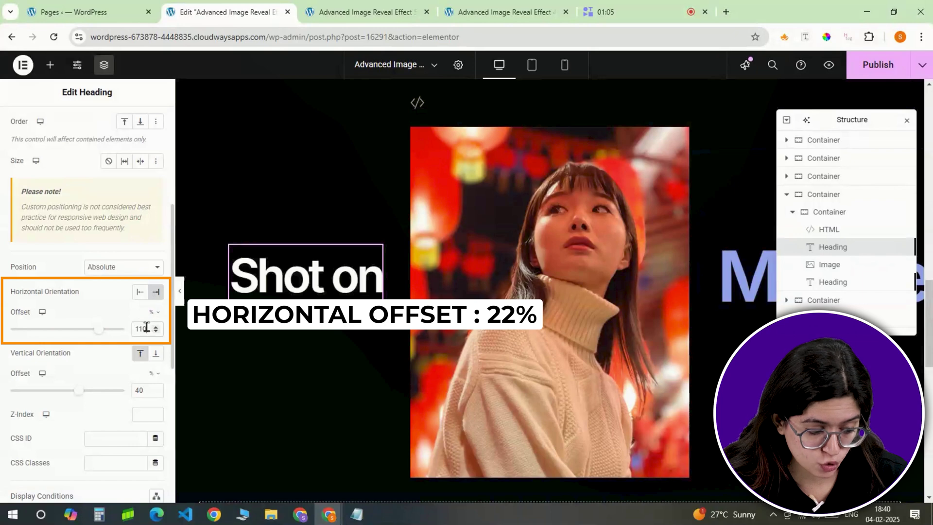
pyautogui.write('22')
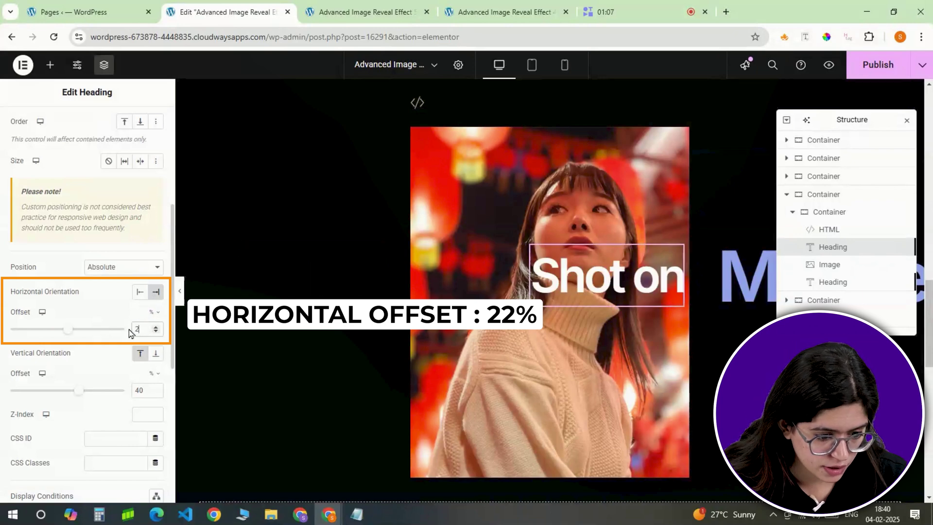
pyautogui.write('-')
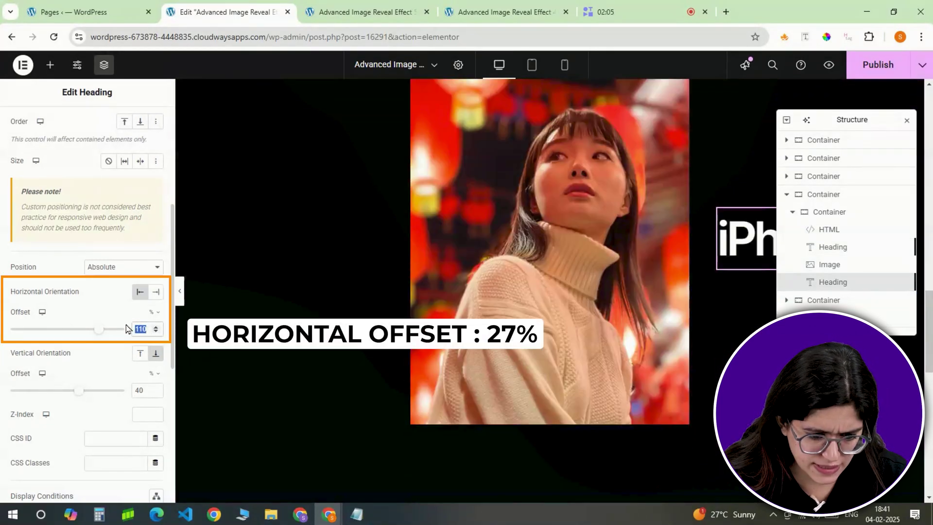
# Offset the iPhone heading 27% horizontally and -14% vertically, just below the portrait
pyautogui.write('27')
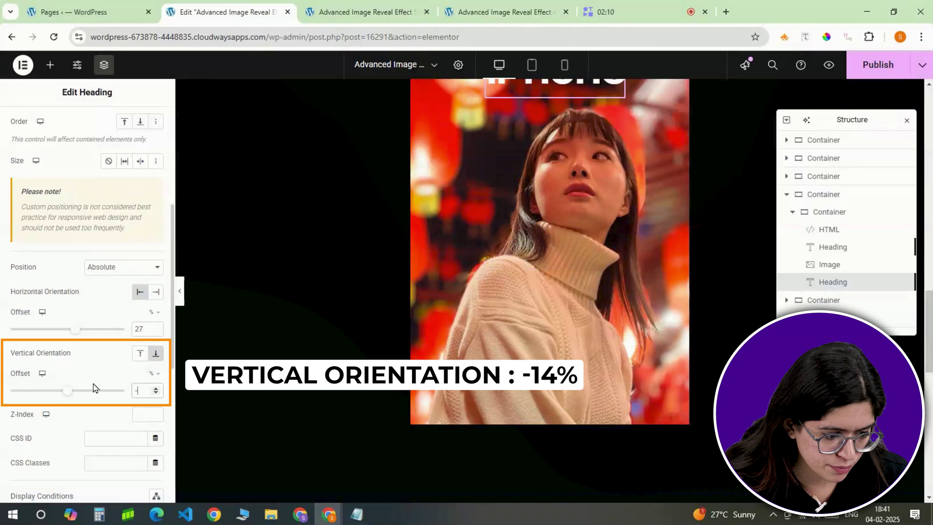
pyautogui.write('-14')
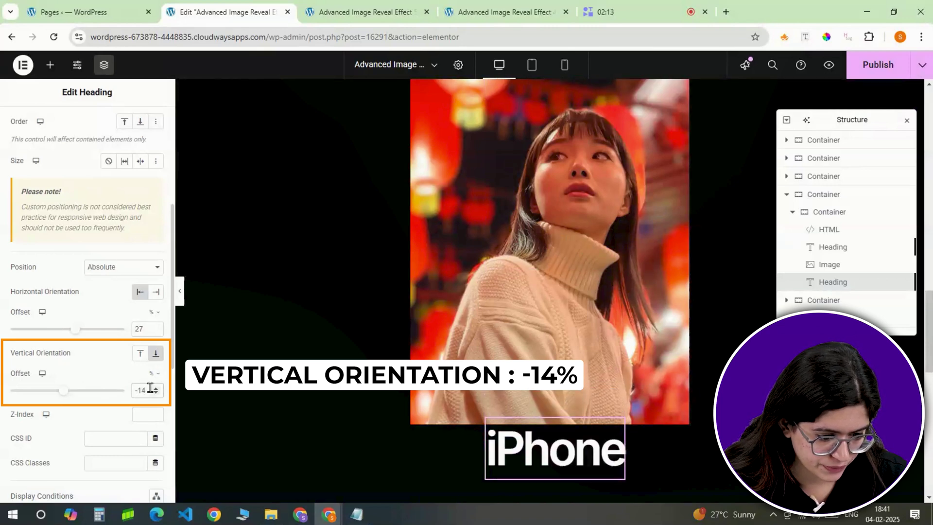
pyautogui.scroll(5, 437, 348)
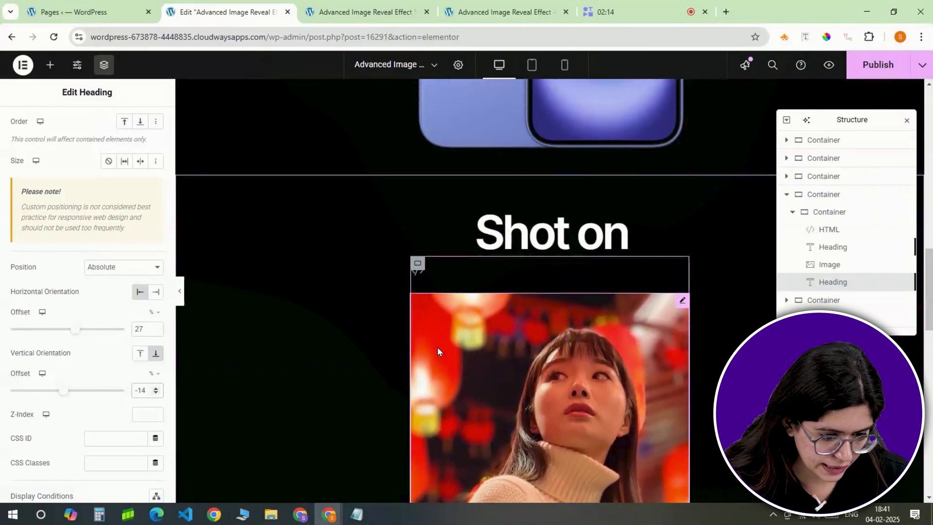
pyautogui.scroll(-6, 437, 347)
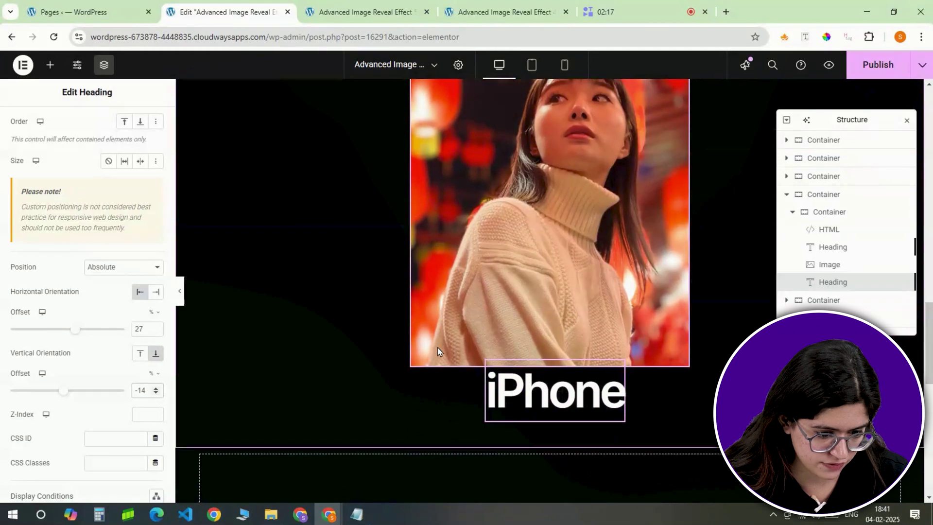